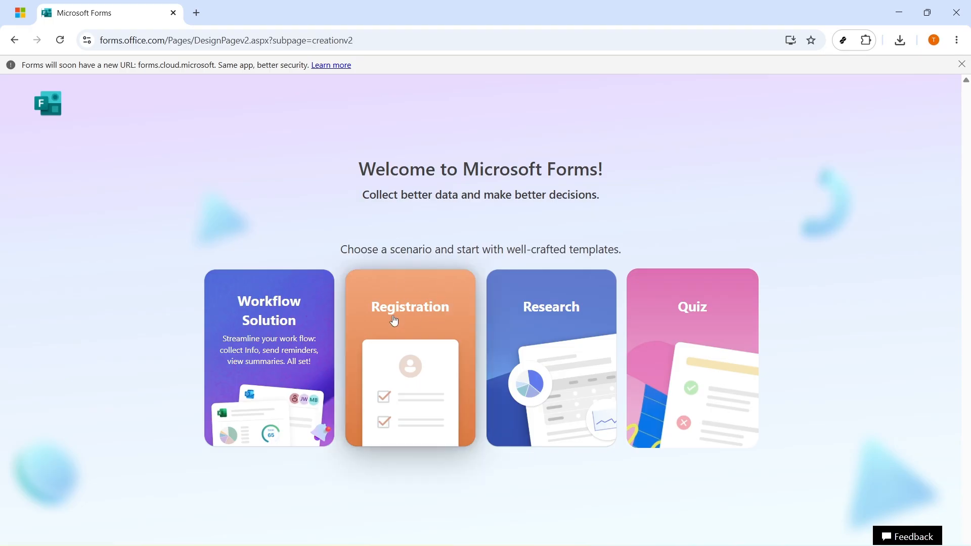
# Create the form from the Registration 'Attendee confirmation survey' template and select its title
pyautogui.click(421, 316)
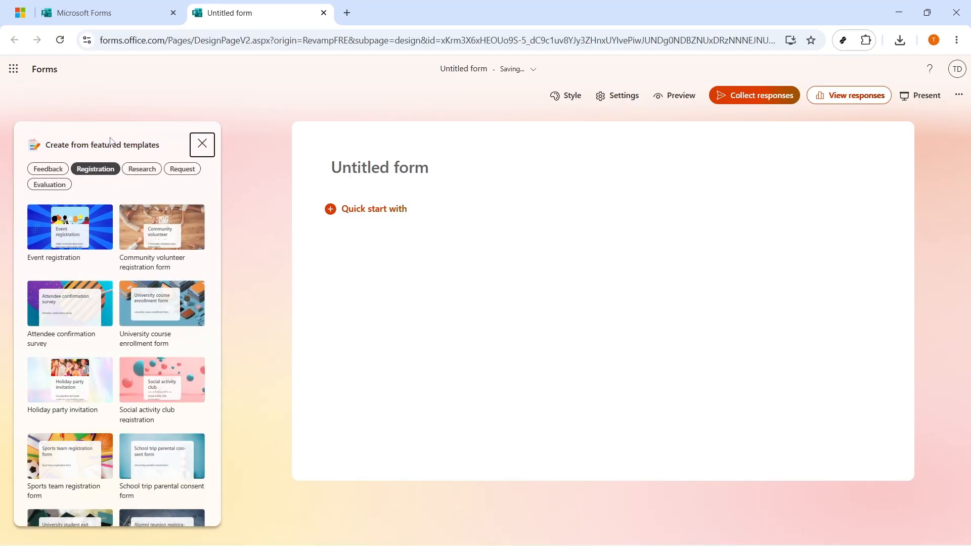
pyautogui.click(64, 312)
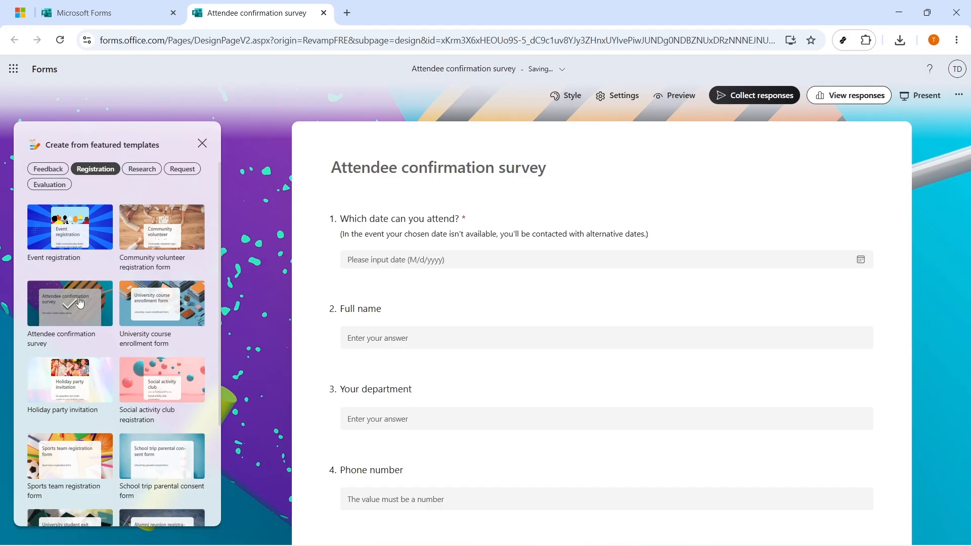
pyautogui.click(481, 168)
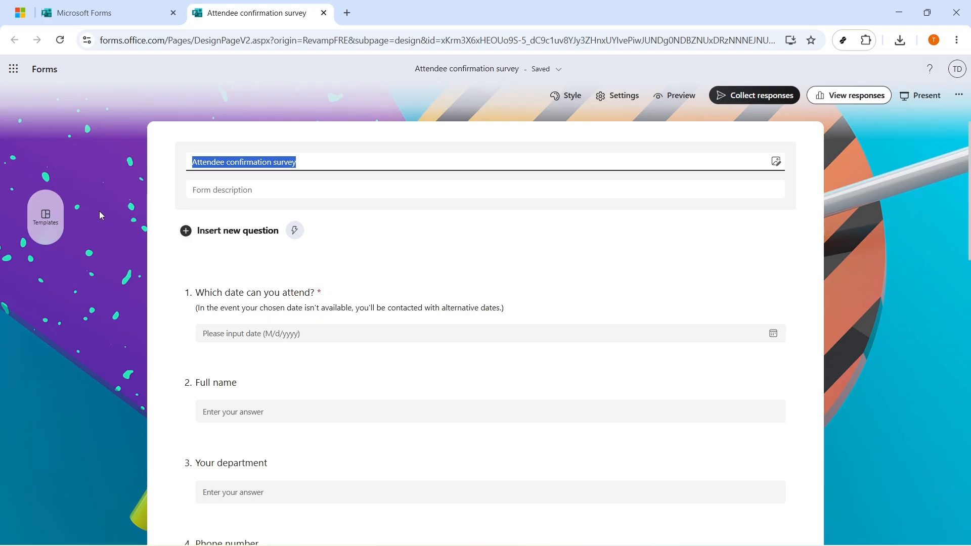
# Retitle the form 'Team Attendance Check-In'
pyautogui.write('Team AS')
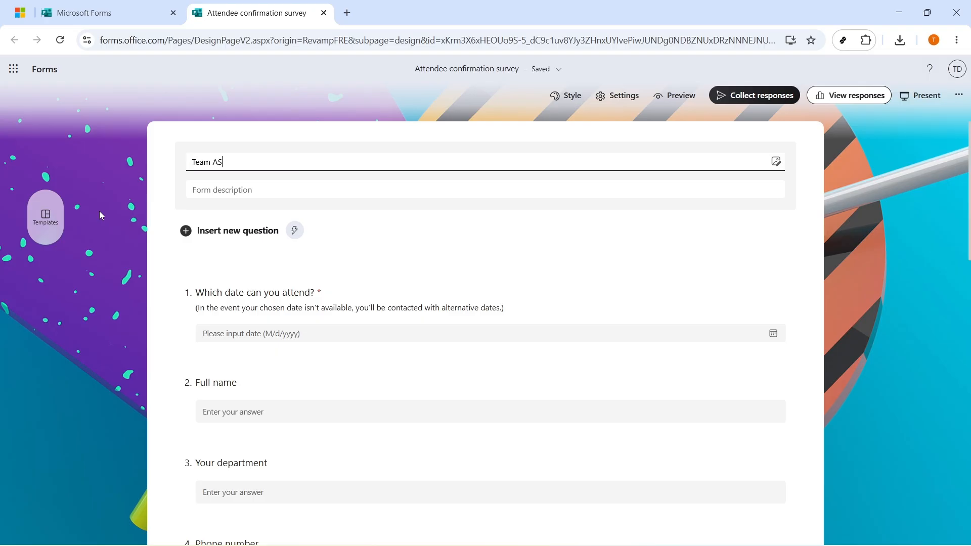
pyautogui.press('BackSpace')
pyautogui.write('ttendanc')
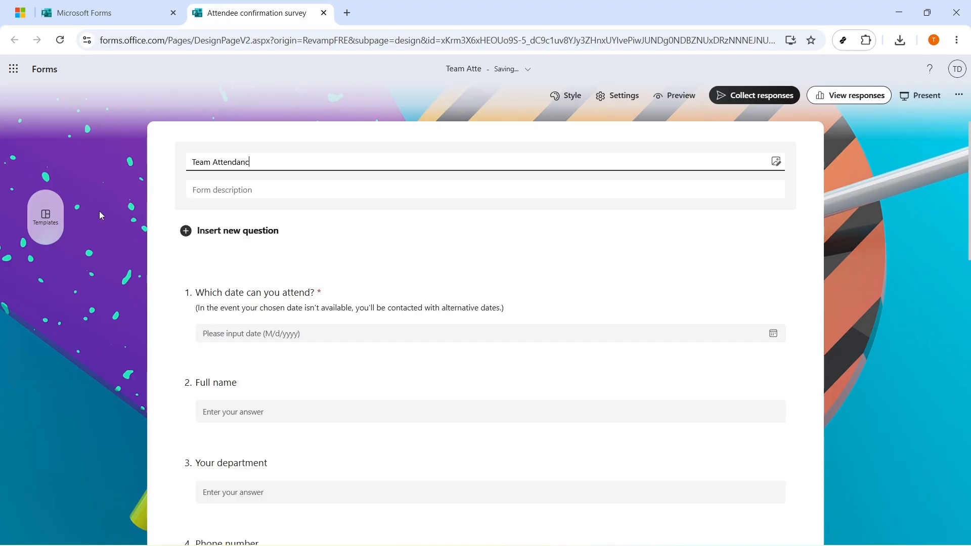
pyautogui.write('e Check')
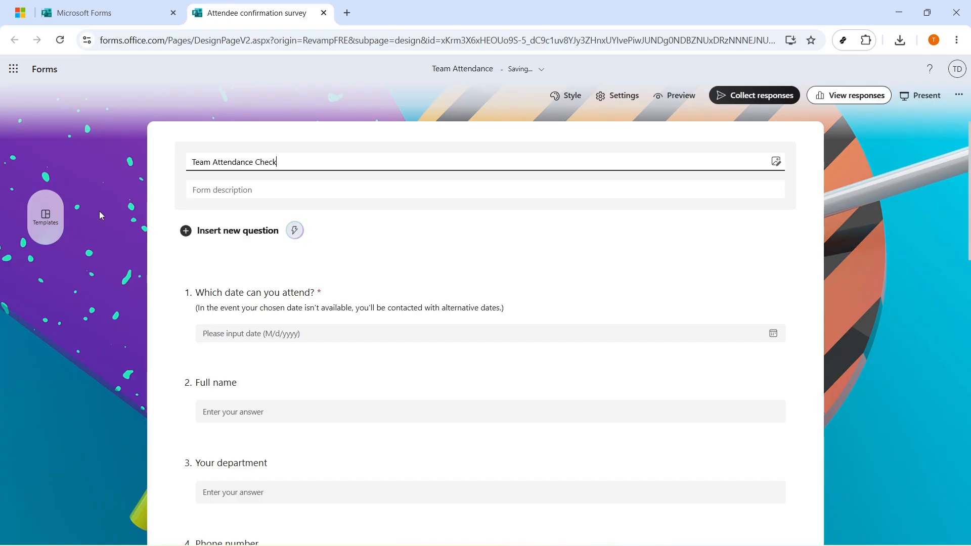
pyautogui.write('-IN')
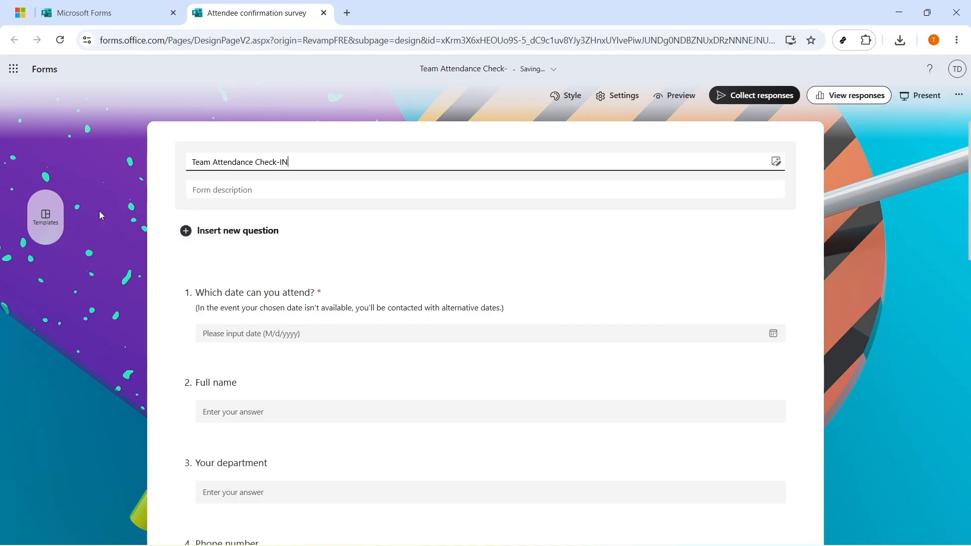
pyautogui.press('BackSpace')
pyautogui.write('n')
pyautogui.hotkey('ctrl', 'a')
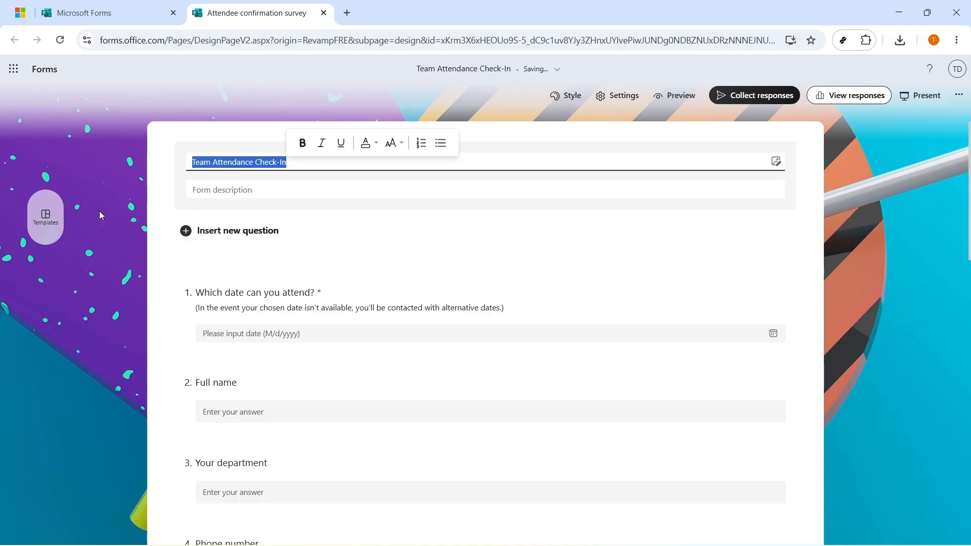
pyautogui.click(142, 184)
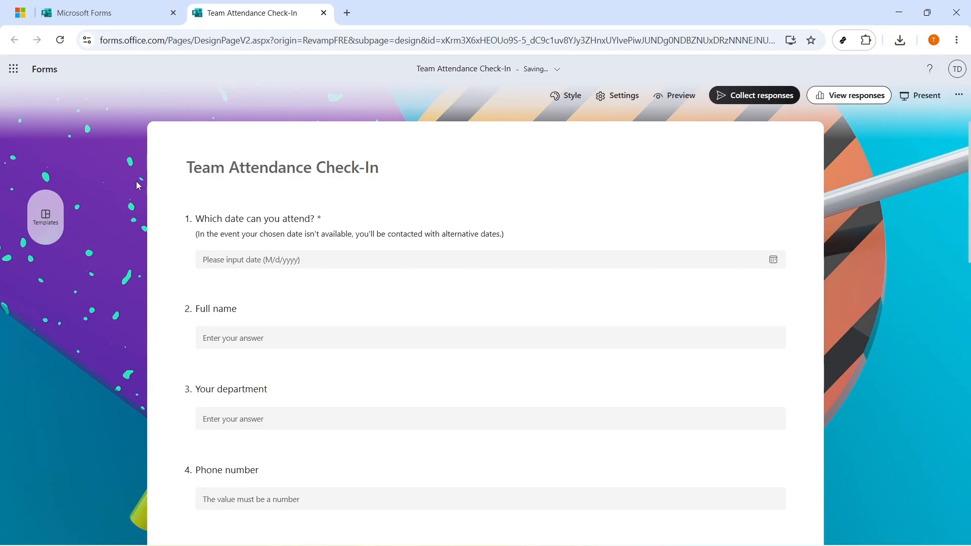
# Add the form description 'Submit this once when you arrived.'
pyautogui.click(319, 175)
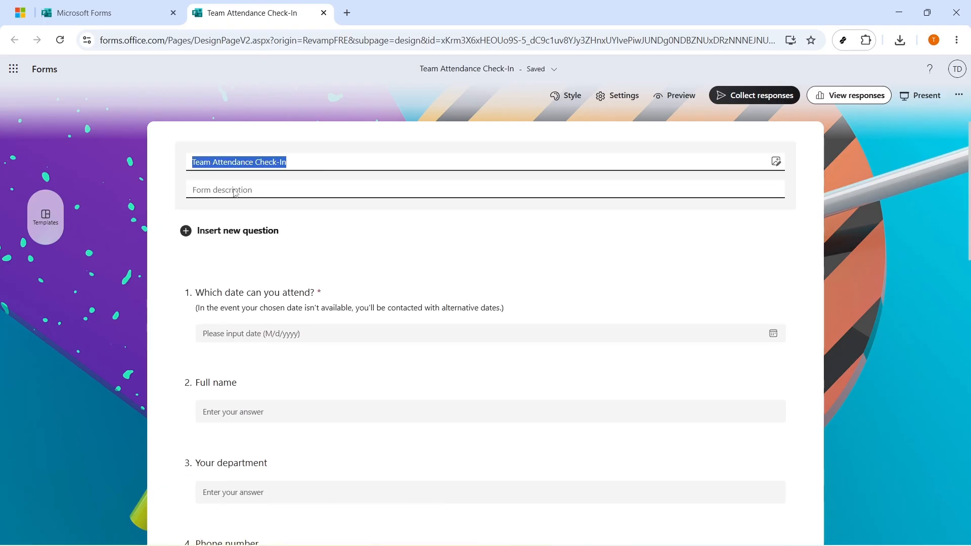
pyautogui.click(234, 189)
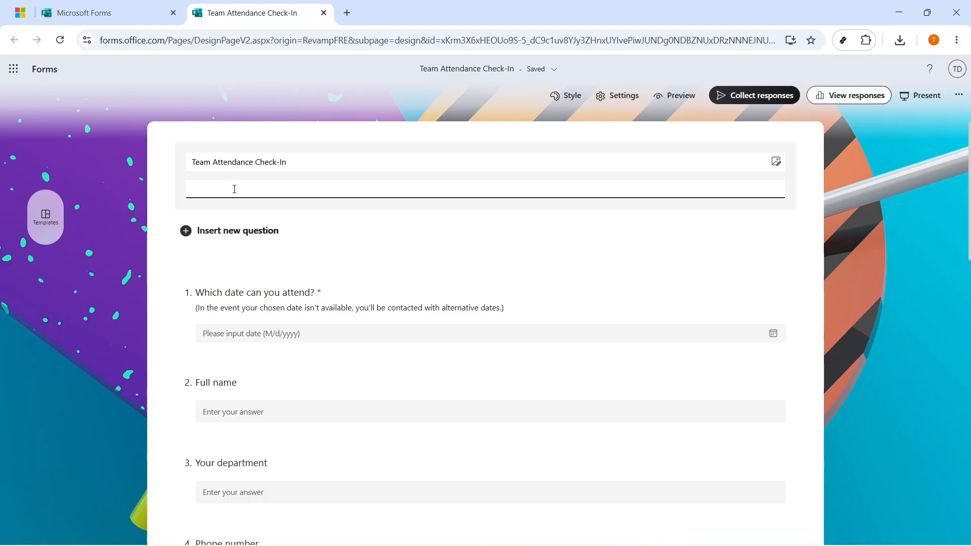
pyautogui.write('Submit this once when you arrived.')
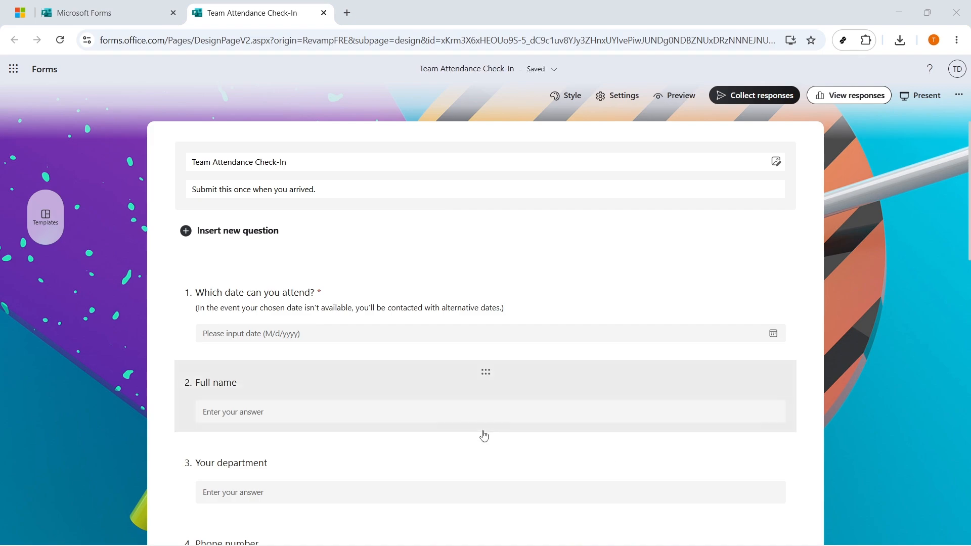
# Make the form title bold
pyautogui.tripleClick(324, 165)
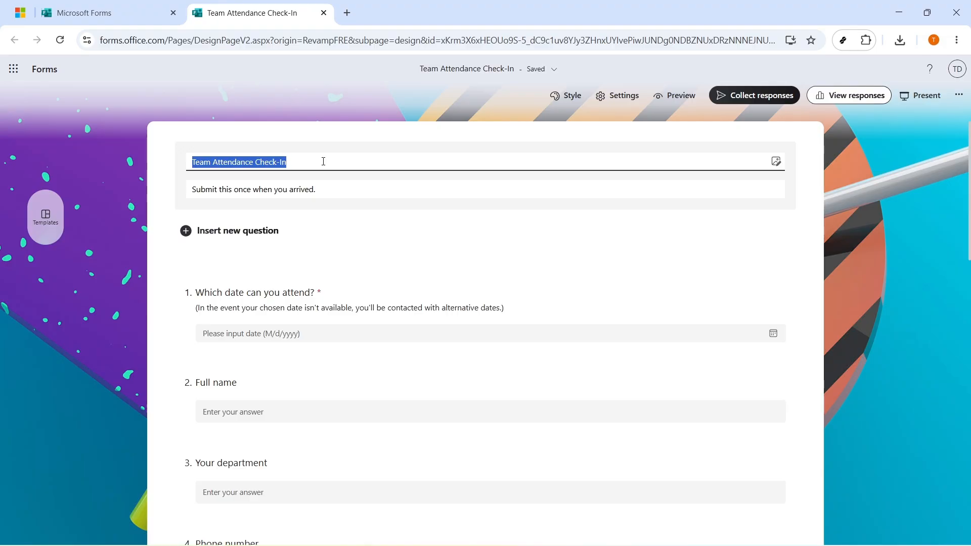
pyautogui.hotkey('ctrl', 'b')
pyautogui.click(135, 205)
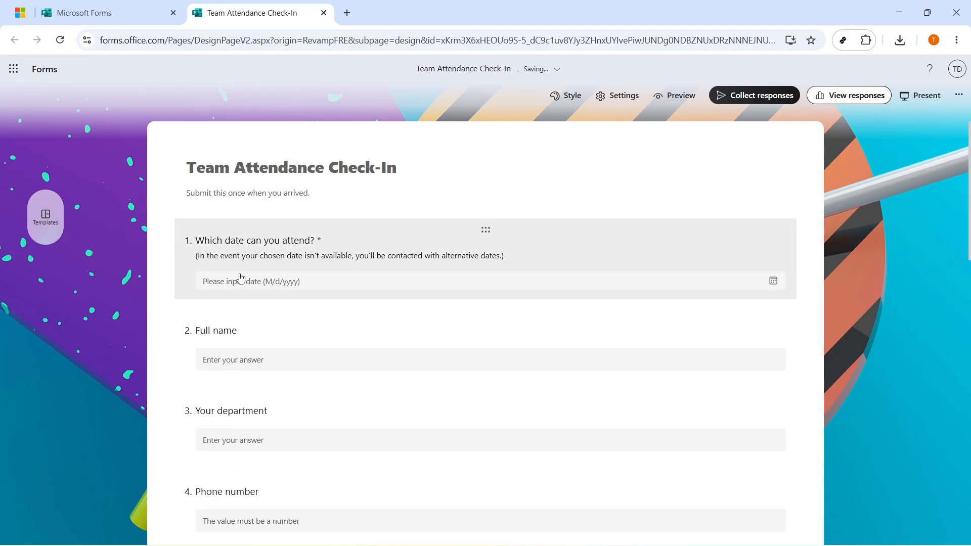
# Move the Full name question to position 1 and mark it required
pyautogui.moveTo(475, 328); pyautogui.dragTo(380, 268)
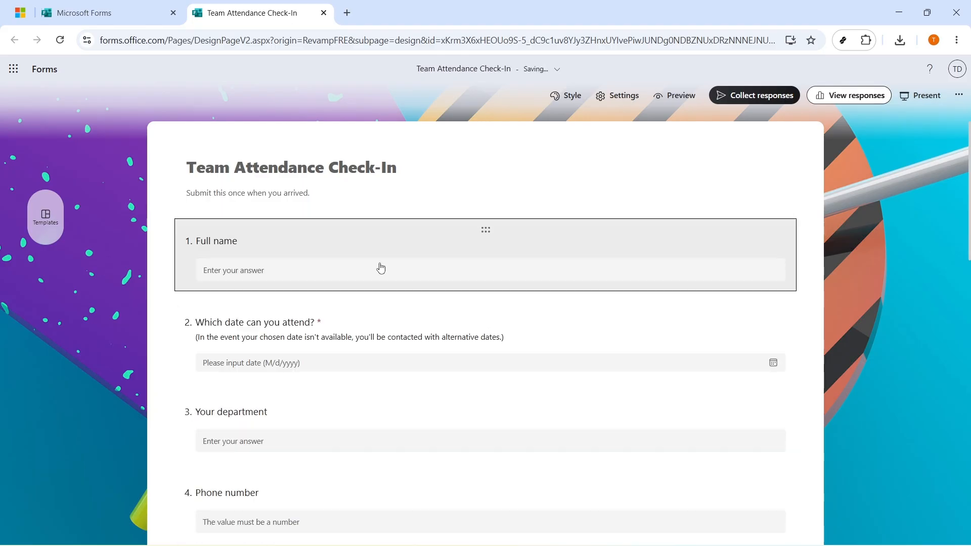
pyautogui.click(278, 245)
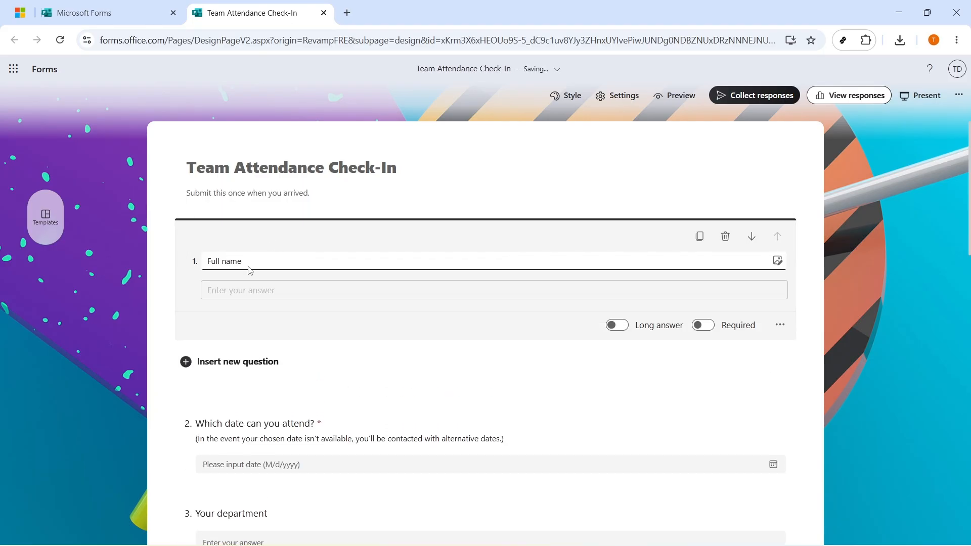
pyautogui.tripleClick(256, 265)
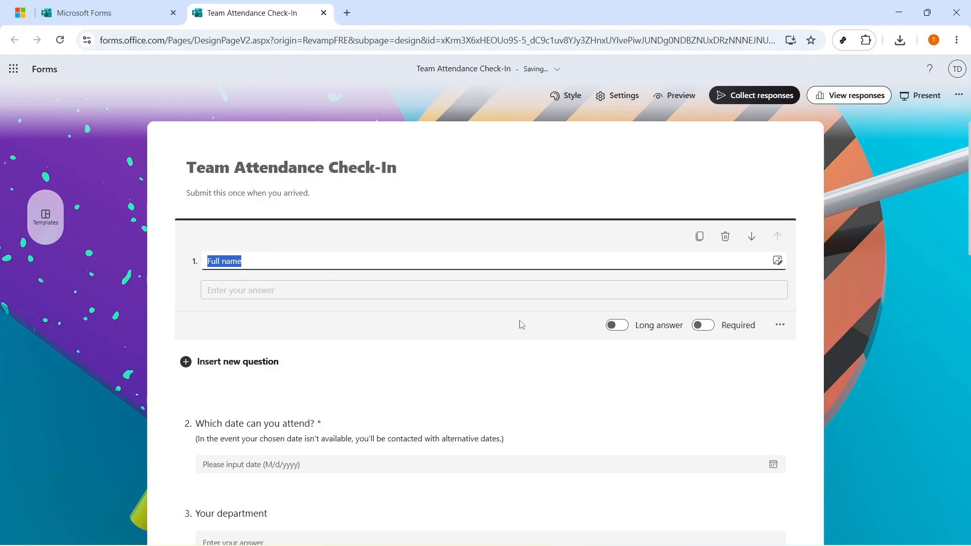
pyautogui.click(702, 326)
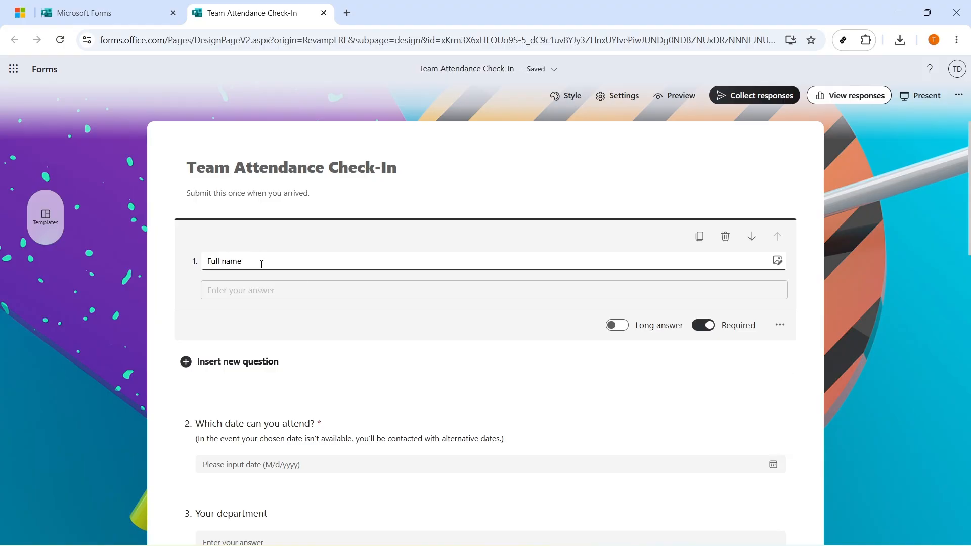
pyautogui.scroll(-5, 261, 264)
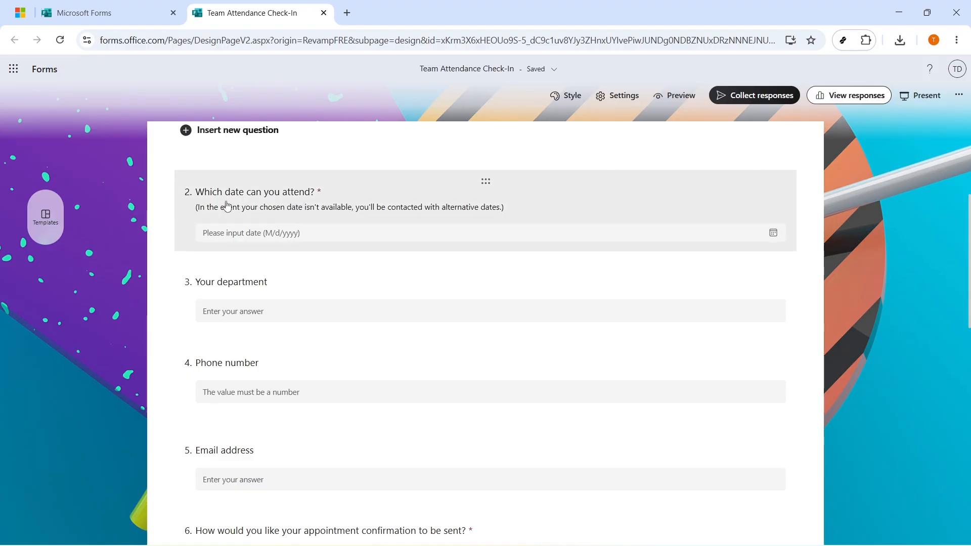
# Add a choice question after the date question with answers Present, Late and Excused
pyautogui.click(344, 197)
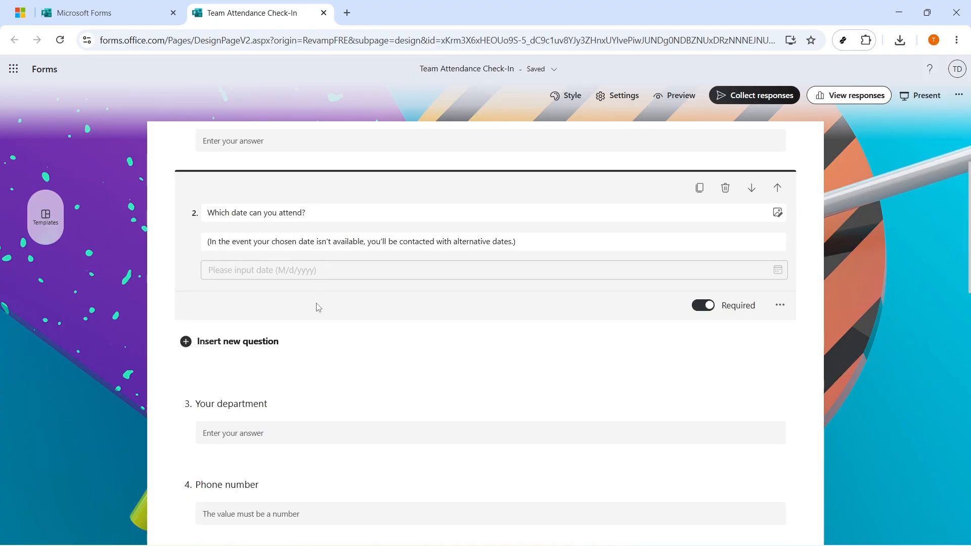
pyautogui.click(246, 349)
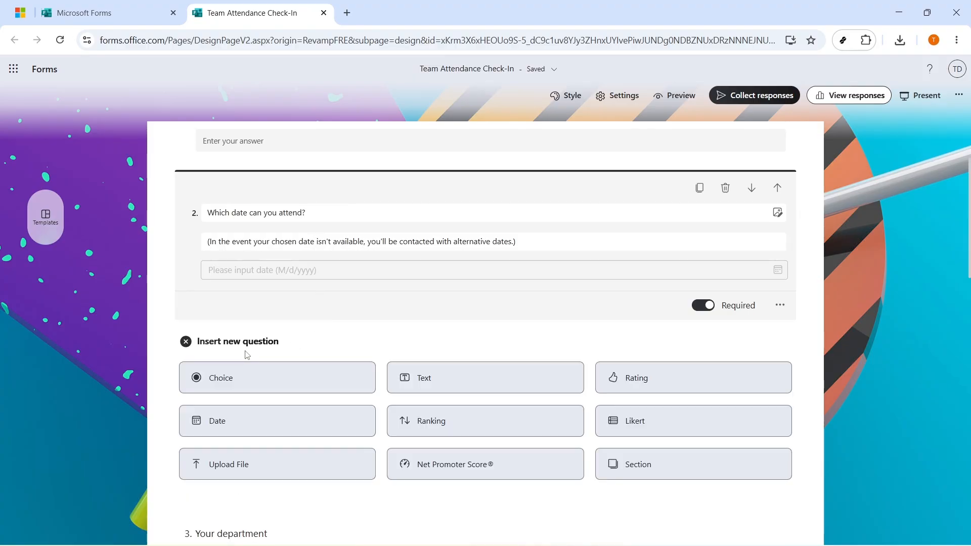
pyautogui.click(243, 380)
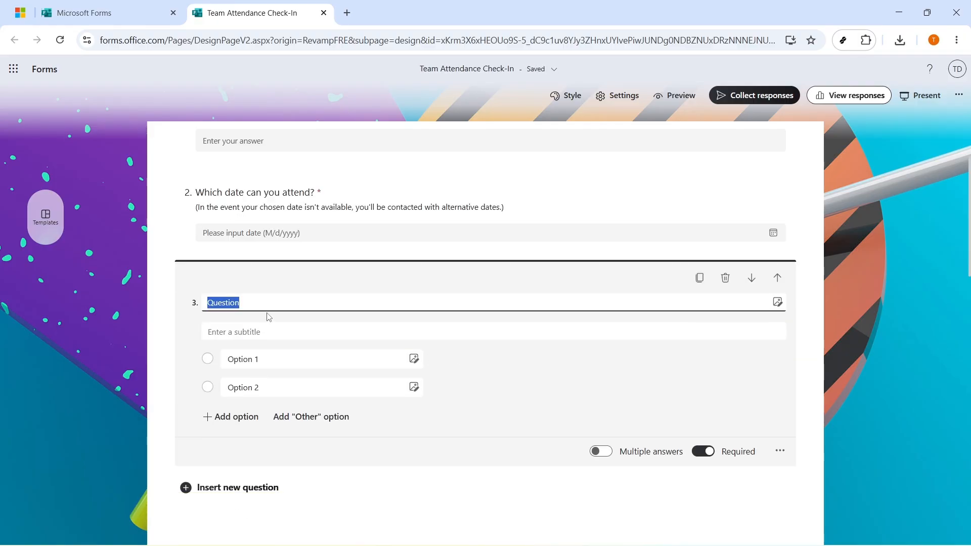
pyautogui.click(261, 360)
pyautogui.write('Present')
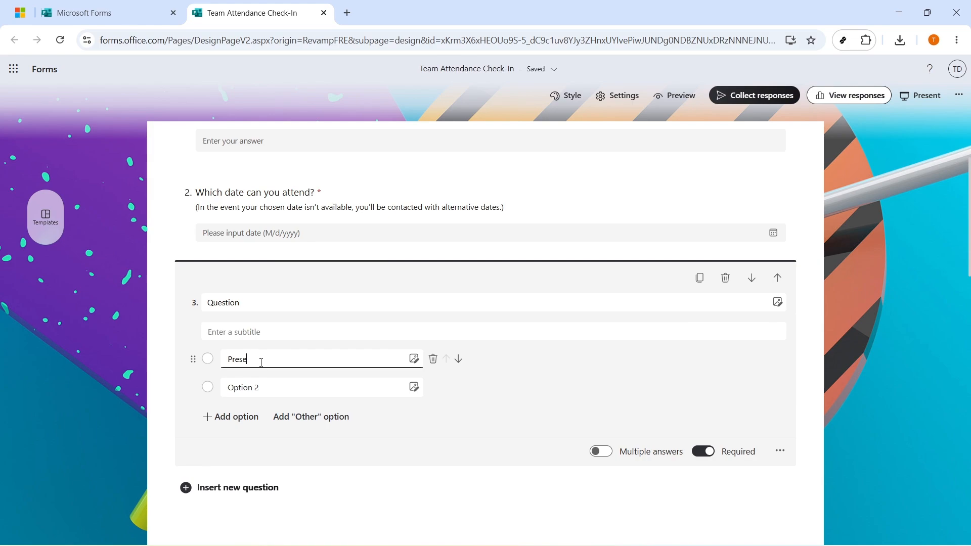
pyautogui.click(267, 388)
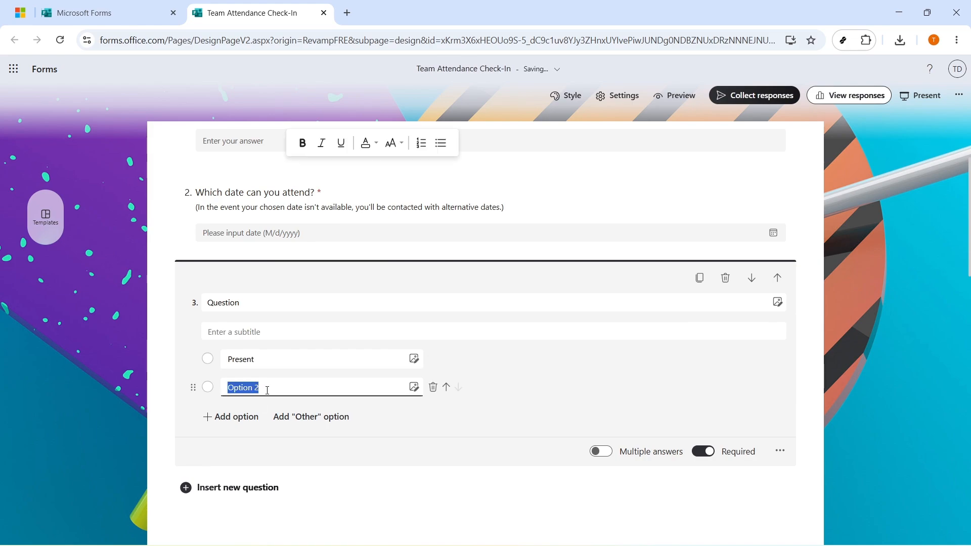
pyautogui.write('Late')
pyautogui.click(257, 416)
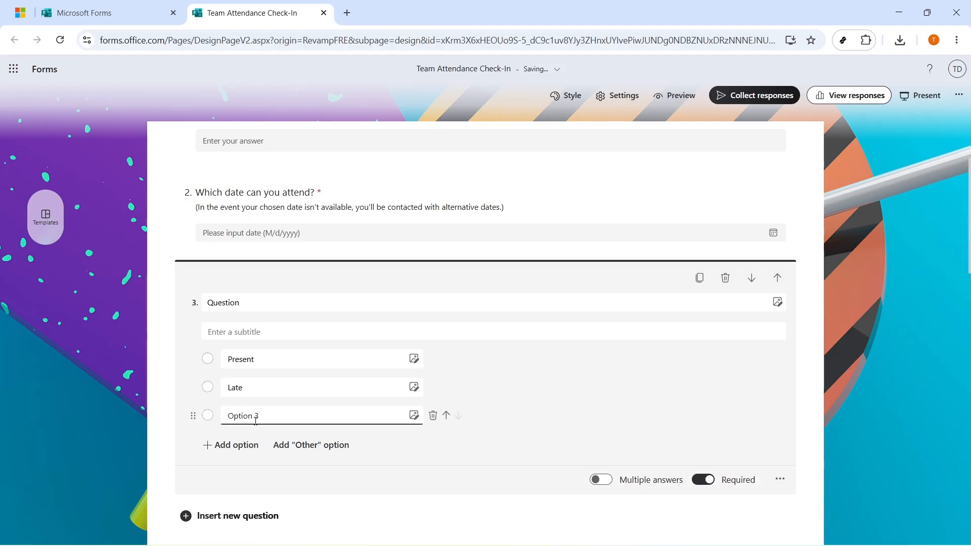
pyautogui.click(261, 417)
pyautogui.write('Excused')
# Title question 3 'Attendance:'
pyautogui.click(265, 307)
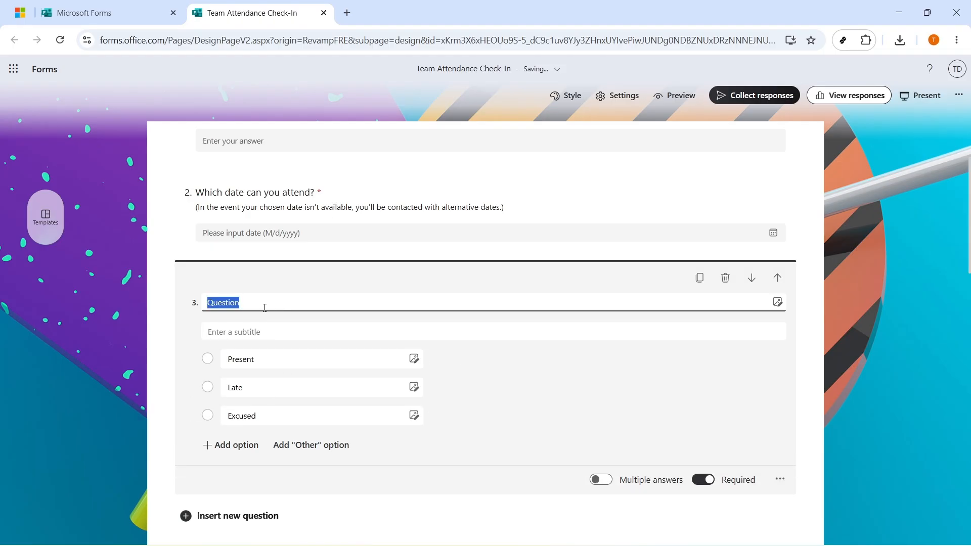
pyautogui.write('Att')
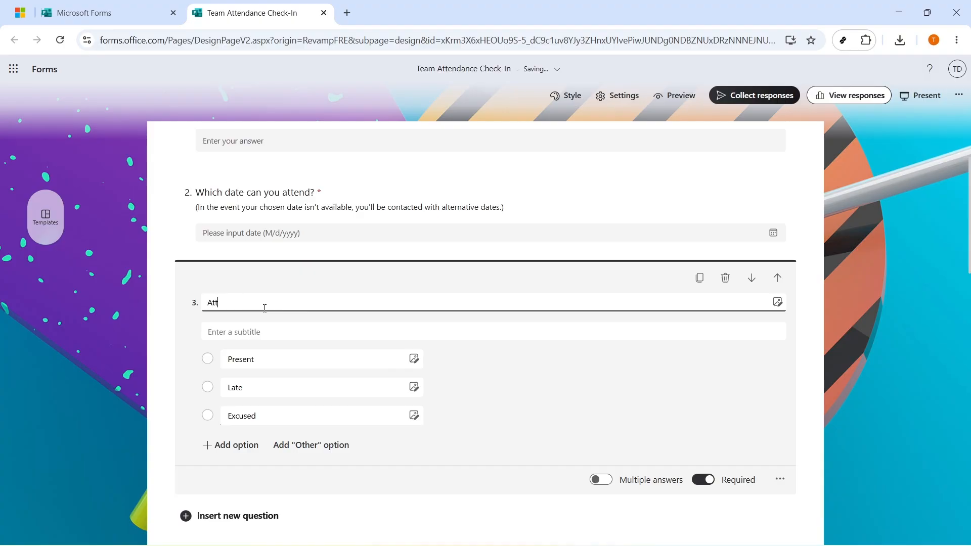
pyautogui.write('endac')
pyautogui.press('BackSpace')
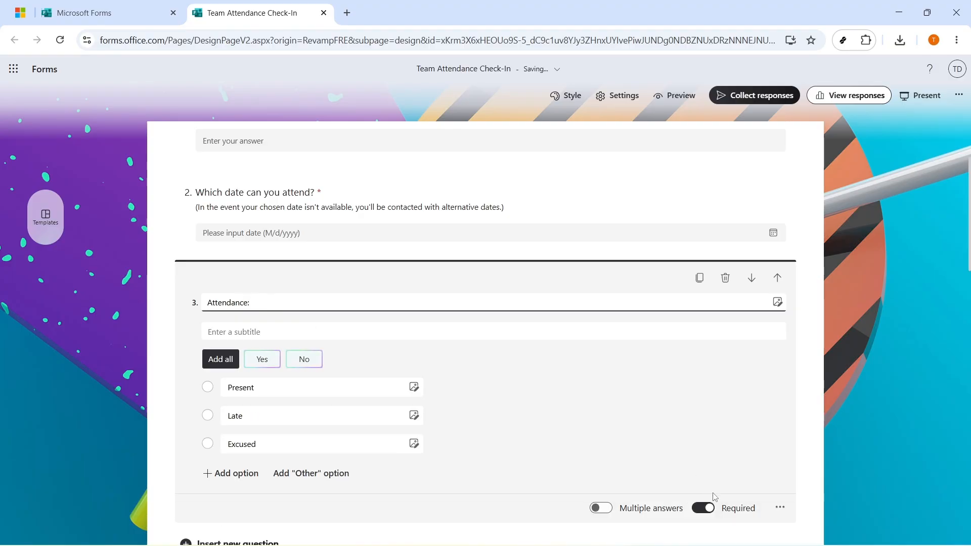
pyautogui.click(836, 438)
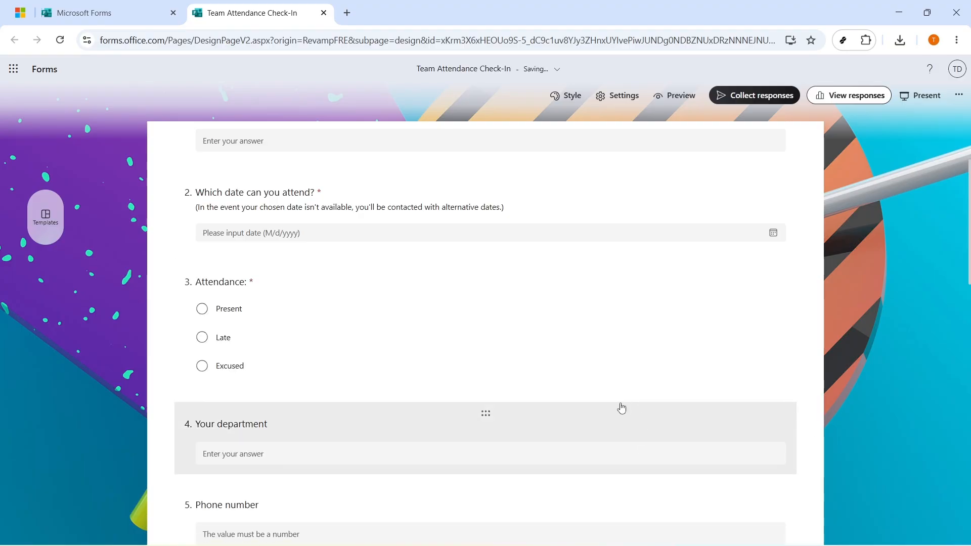
# Delete questions 11 and 10 so 'Any additional questions for the organizer?' comes last
pyautogui.scroll(-9, 627, 407)
pyautogui.scroll(-8, 622, 411)
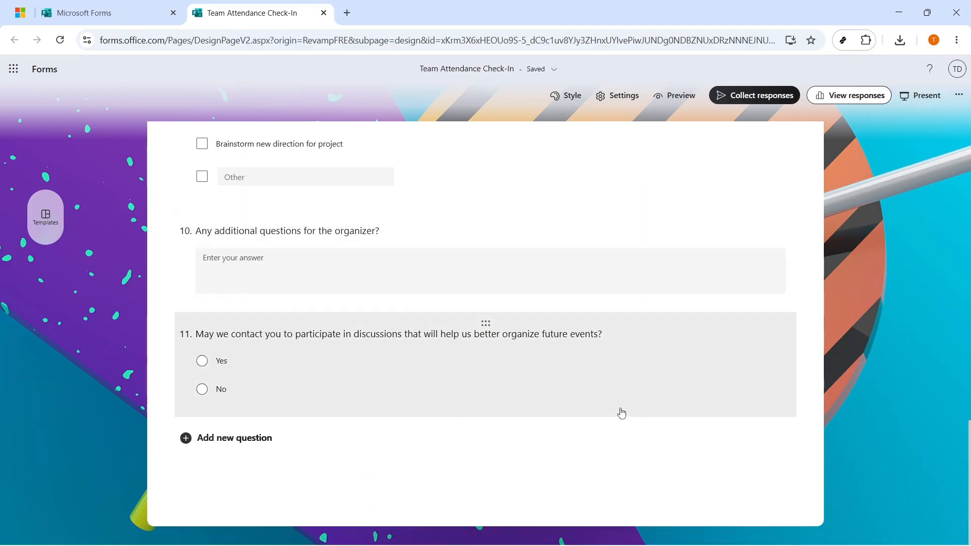
pyautogui.click(729, 331)
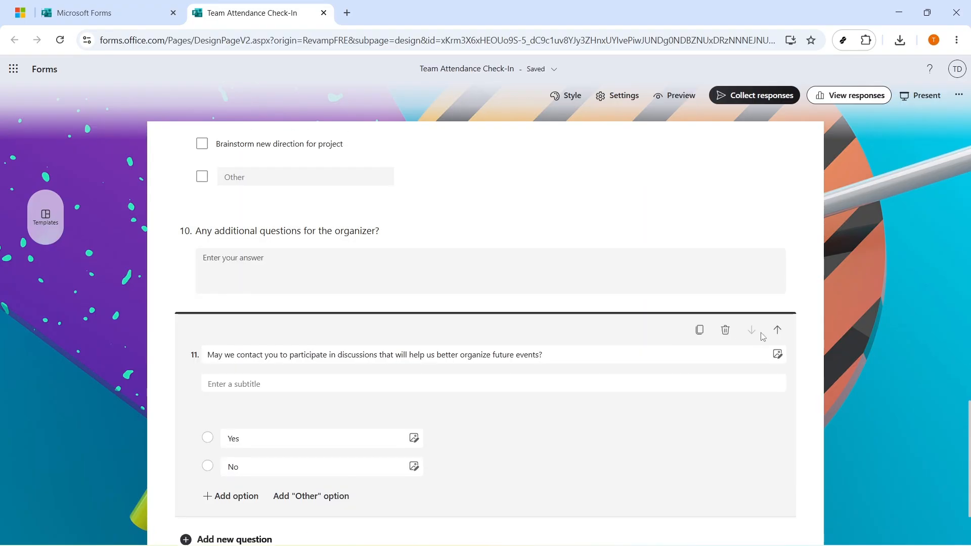
pyautogui.click(727, 330)
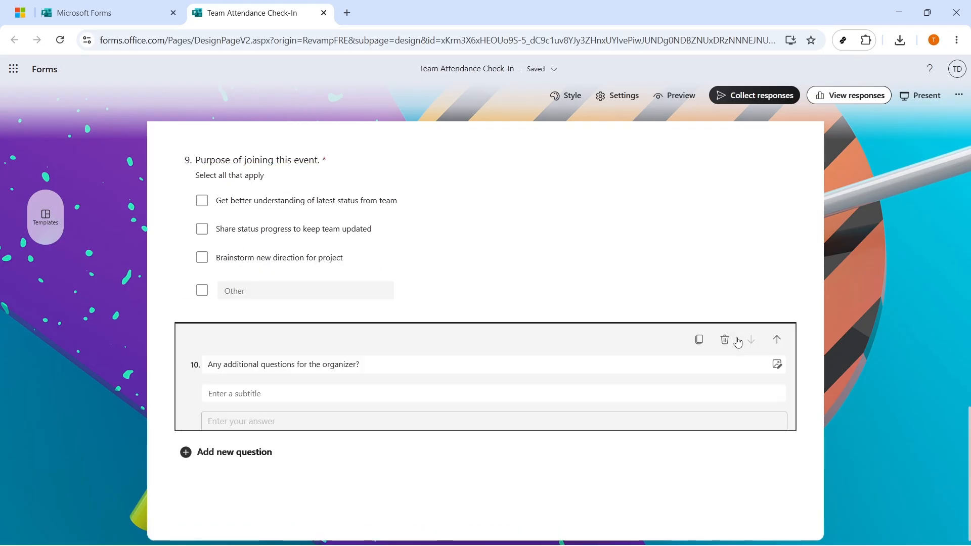
pyautogui.click(729, 344)
pyautogui.click(728, 341)
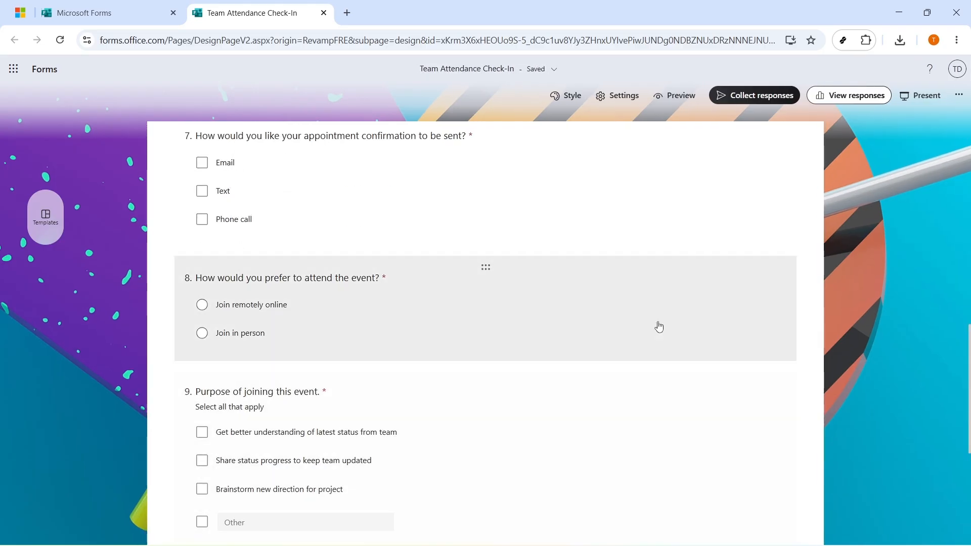
pyautogui.scroll(5, 682, 326)
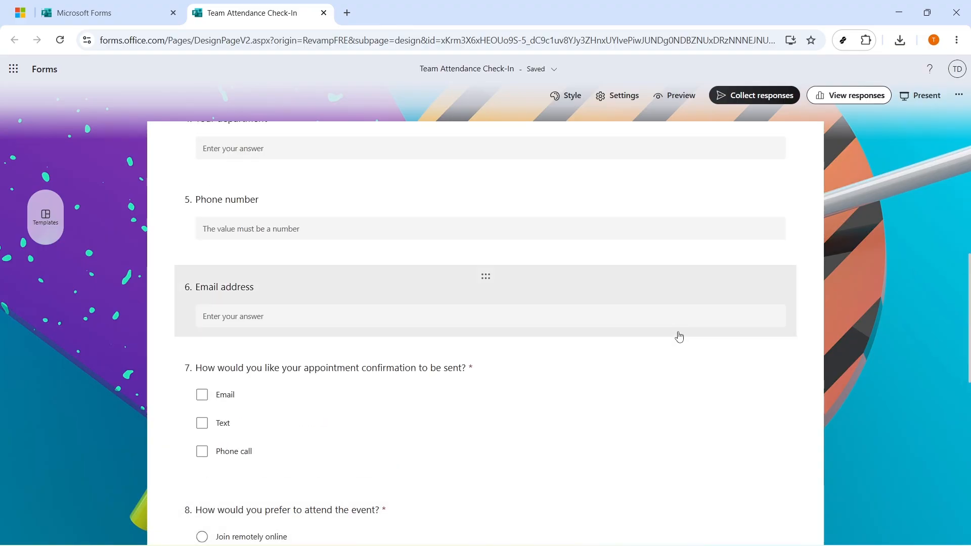
pyautogui.scroll(10, 678, 348)
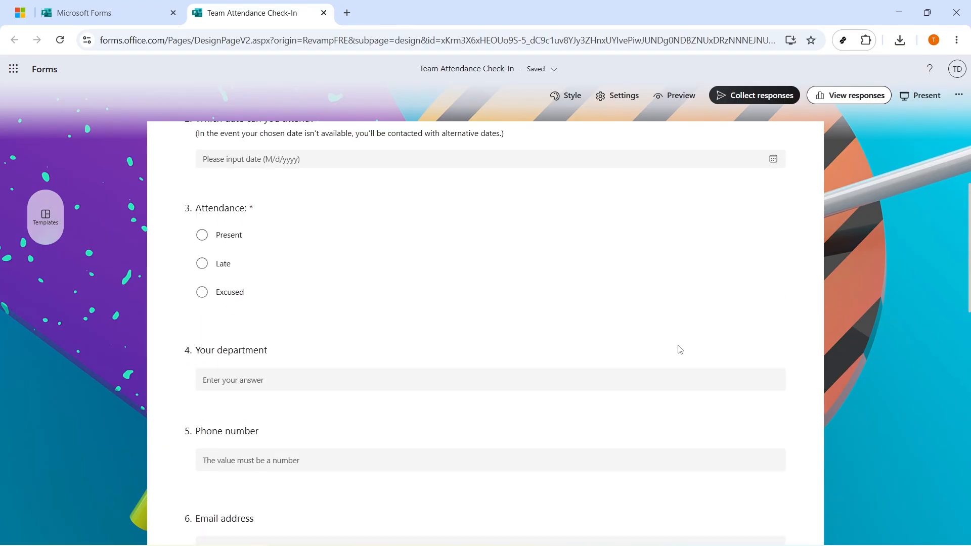
# In preview, enter a full name, mark attendance Present and pick 5/17/2026
pyautogui.click(682, 97)
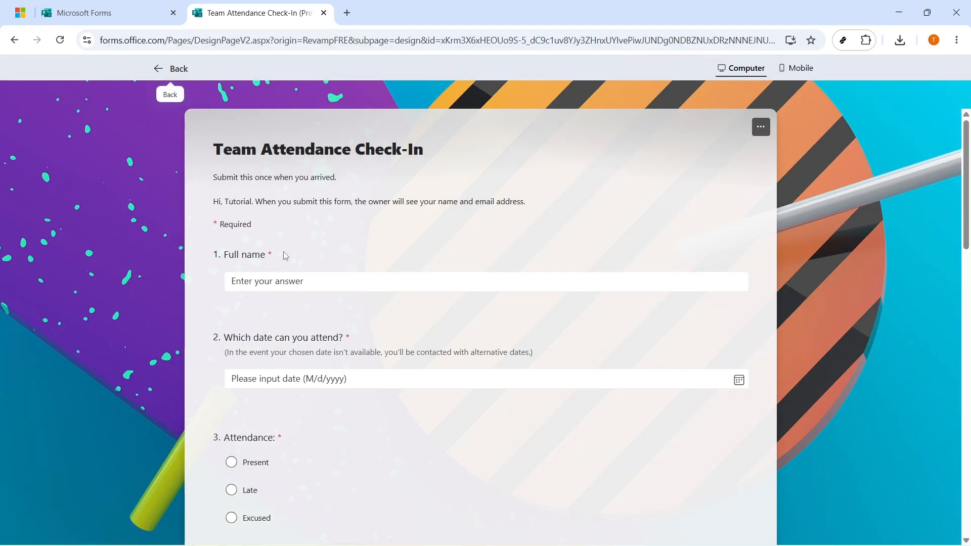
pyautogui.click(280, 284)
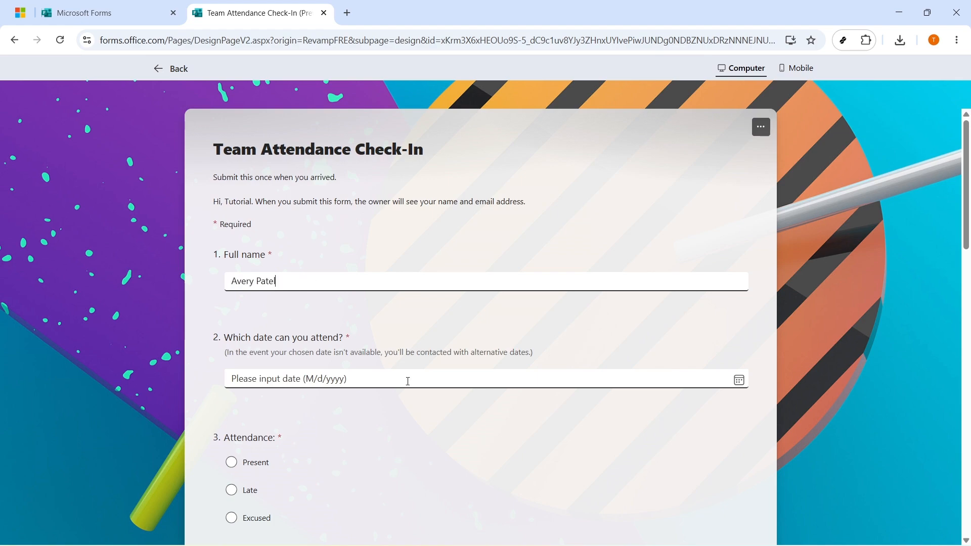
pyautogui.click(260, 463)
pyautogui.scroll(-5, 263, 464)
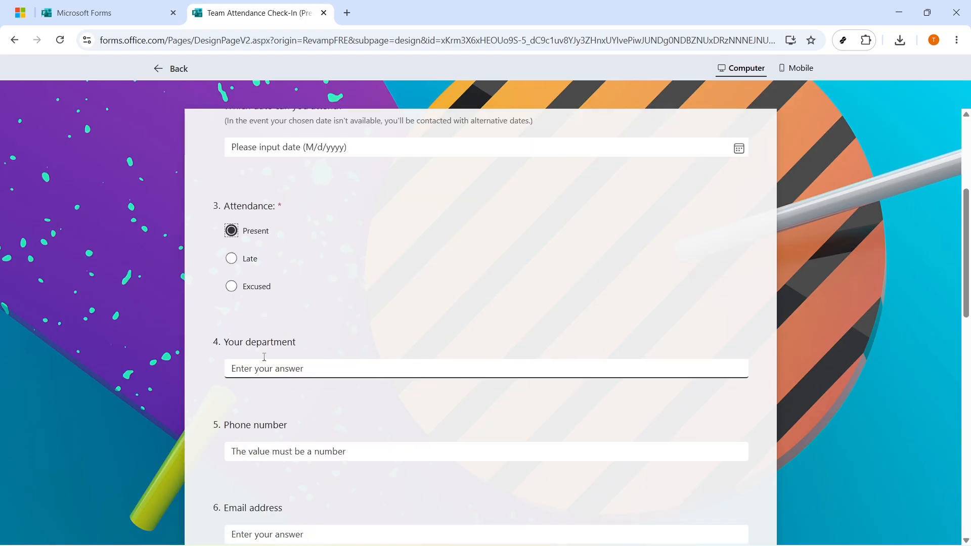
pyautogui.scroll(5, 265, 233)
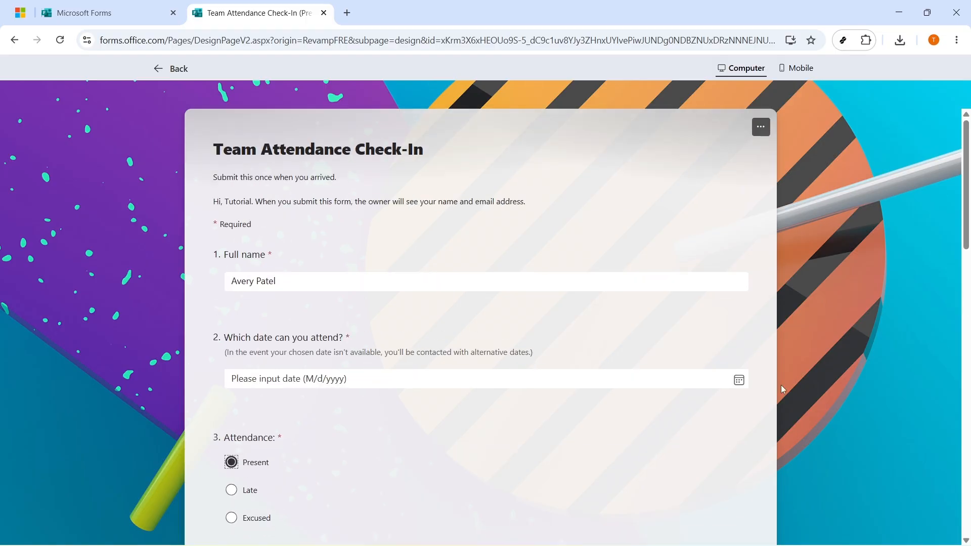
pyautogui.click(739, 380)
pyautogui.click(242, 302)
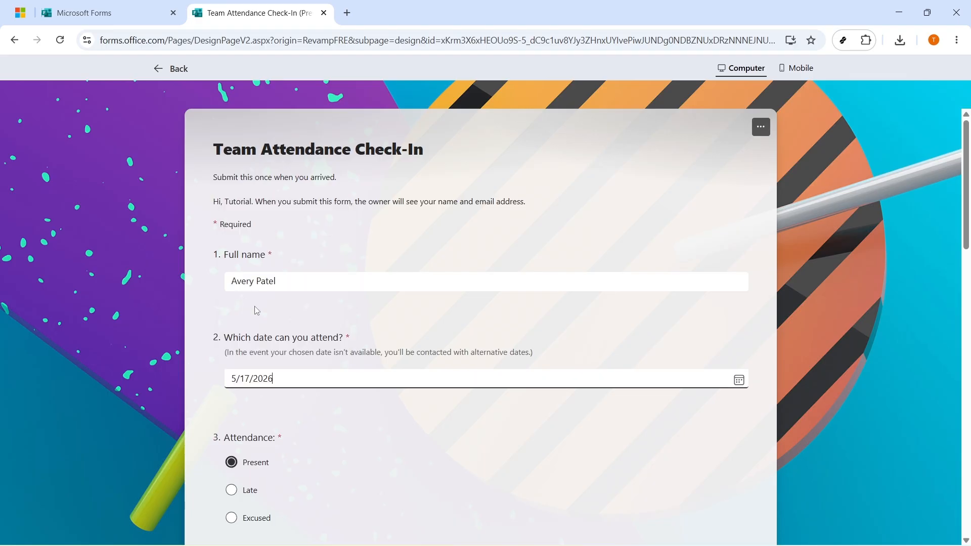
# Choose Email for confirmation, submit the test response and return to the editor
pyautogui.scroll(-9, 257, 310)
pyautogui.click(308, 391)
pyautogui.scroll(-5, 308, 392)
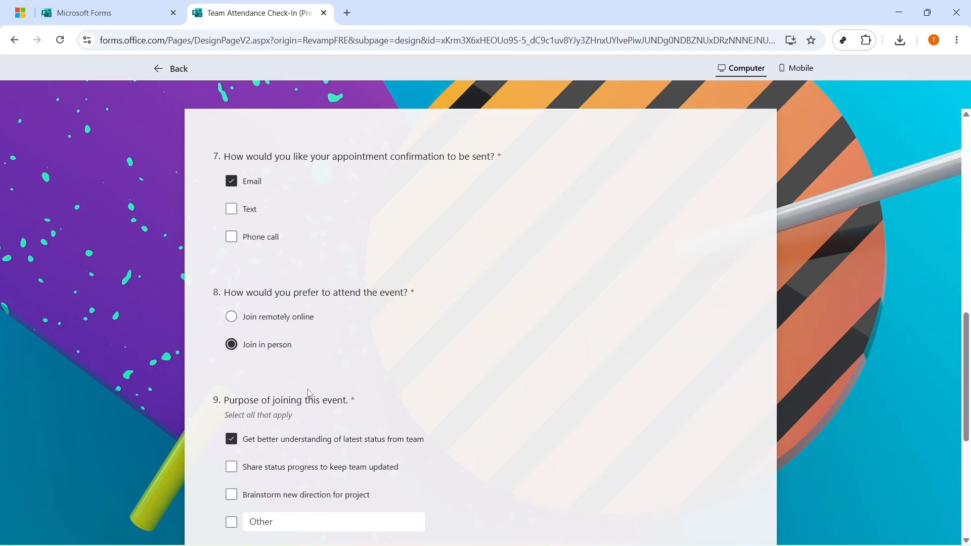
pyautogui.scroll(-6, 309, 393)
pyautogui.click(237, 399)
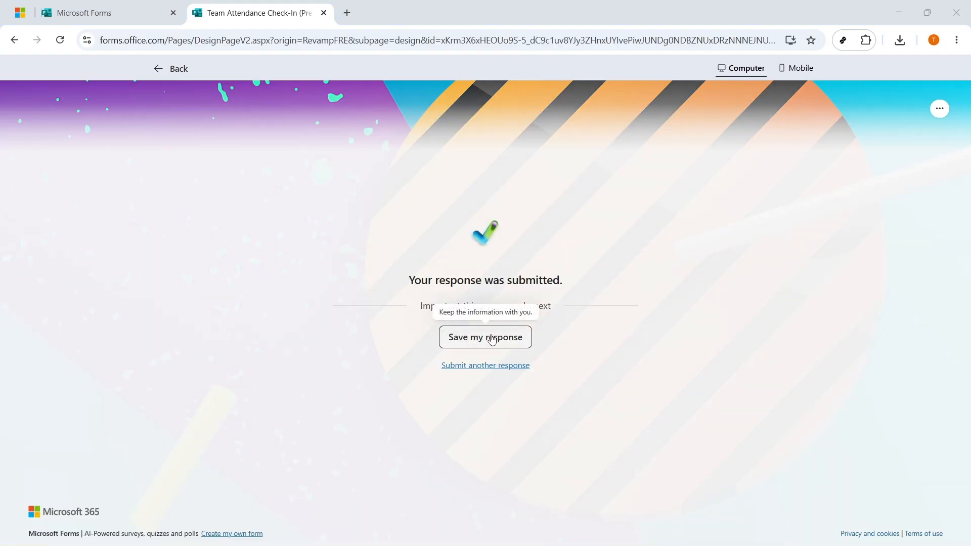
pyautogui.click(169, 71)
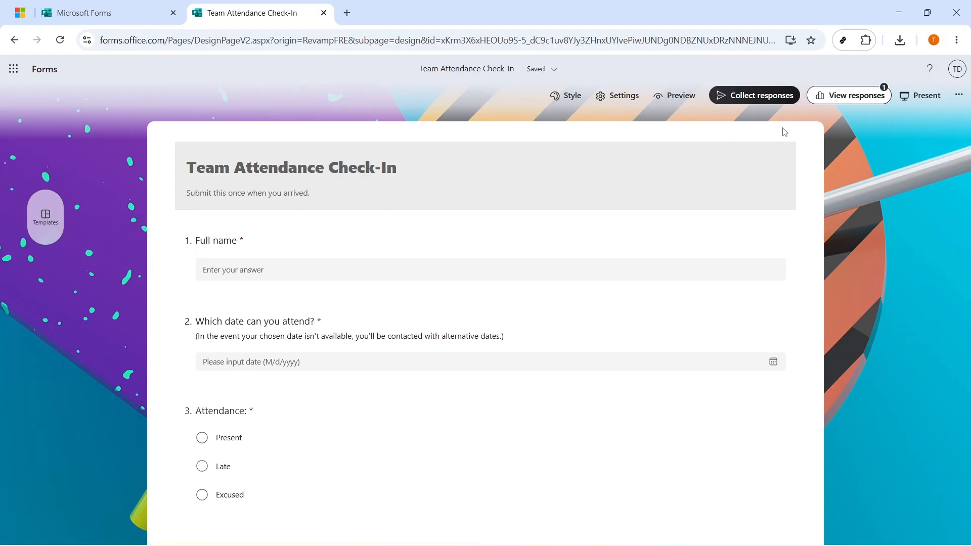
# Open the form's responses in the synced Excel for the web workbook
pyautogui.click(858, 100)
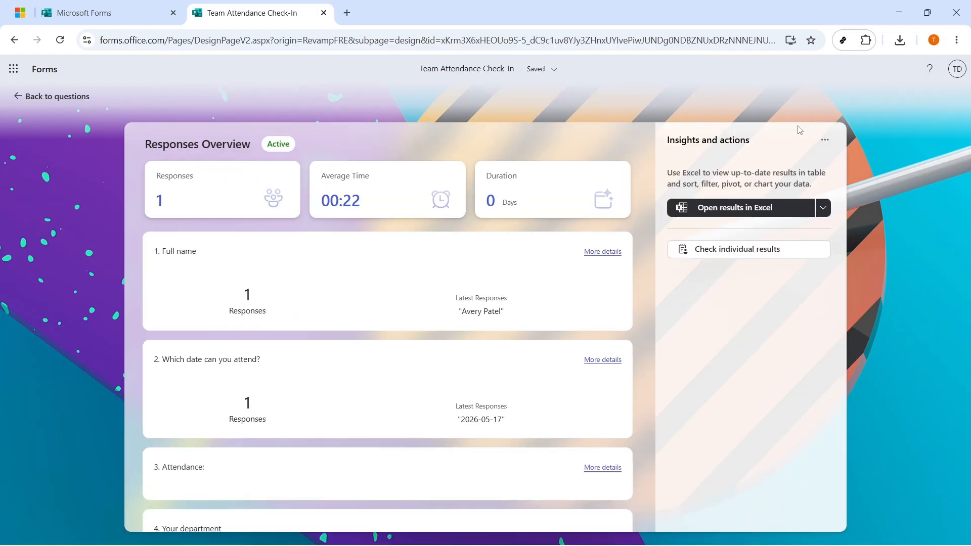
pyautogui.click(823, 208)
pyautogui.click(738, 209)
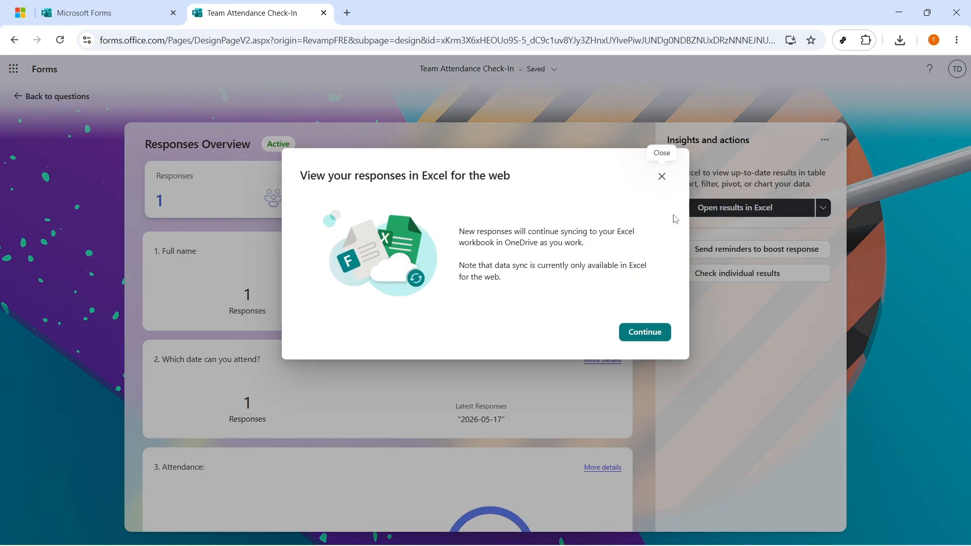
pyautogui.click(638, 332)
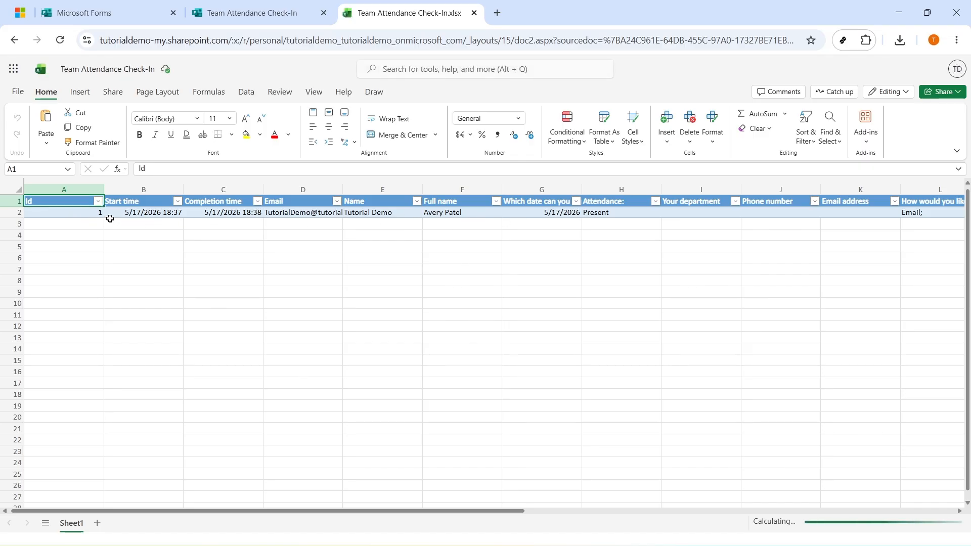
# Check the test entry's row 2 values, ending with Attendance Present, then return to the Responses Overview
pyautogui.click(126, 213)
pyautogui.click(225, 213)
pyautogui.click(307, 213)
pyautogui.click(375, 214)
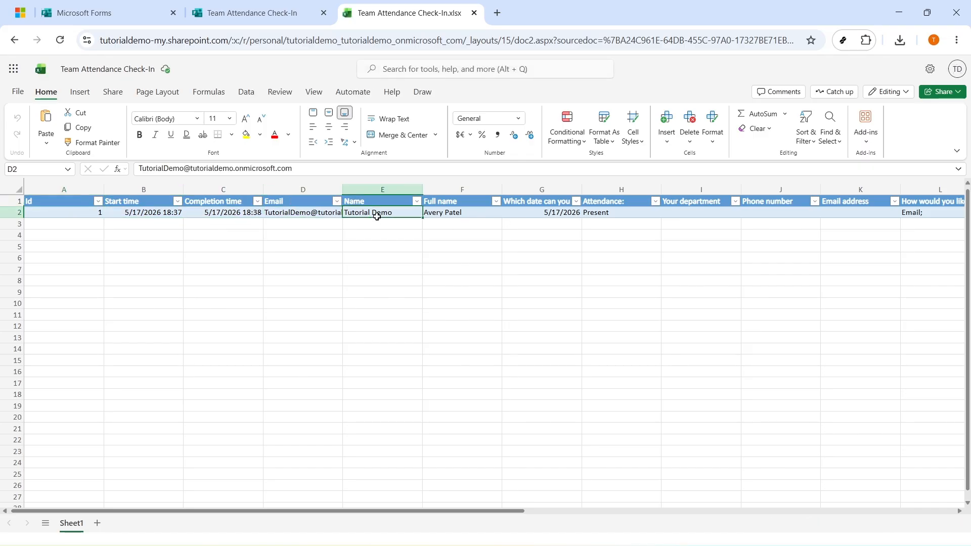
pyautogui.click(458, 215)
pyautogui.click(539, 217)
pyautogui.click(609, 219)
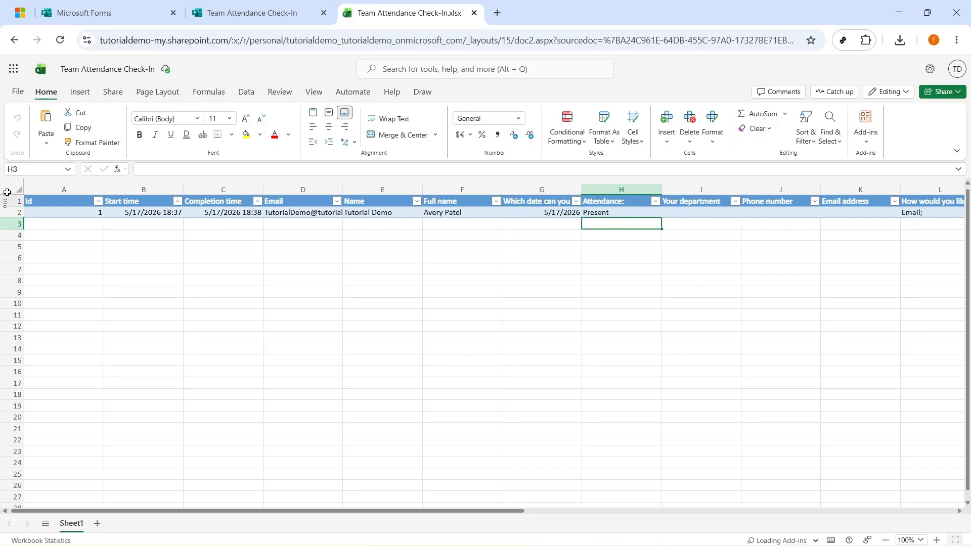
pyautogui.click(271, 22)
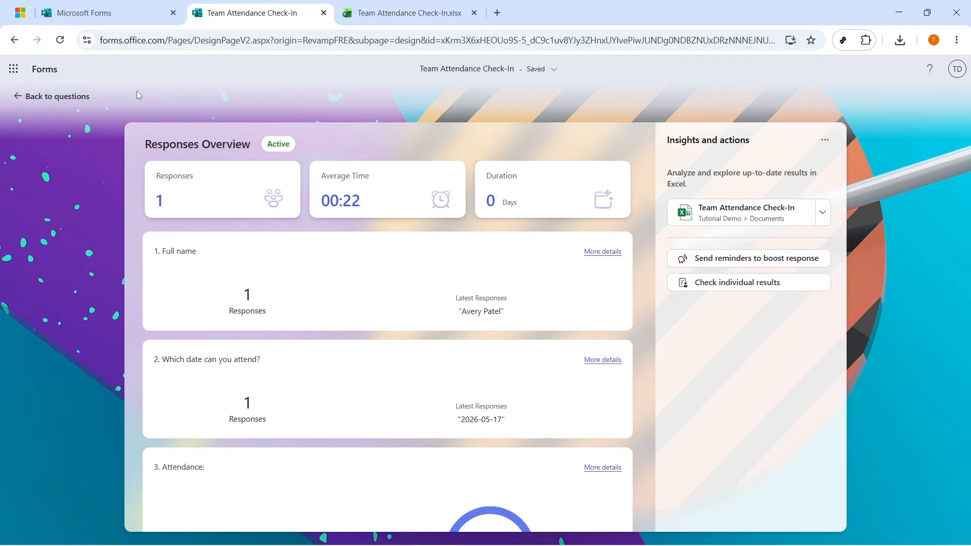
# Set the form to 'Anyone can respond' and copy its sharing link
pyautogui.click(56, 96)
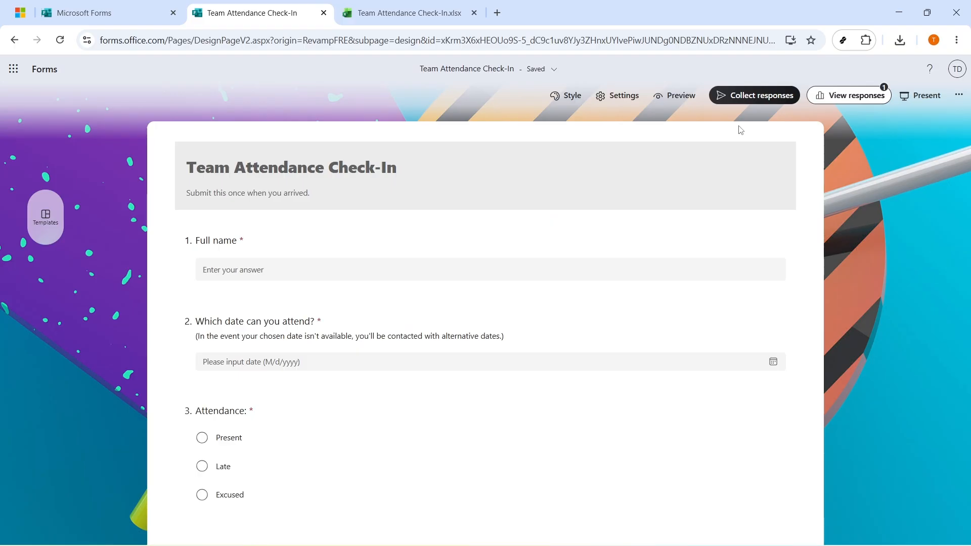
pyautogui.click(755, 95)
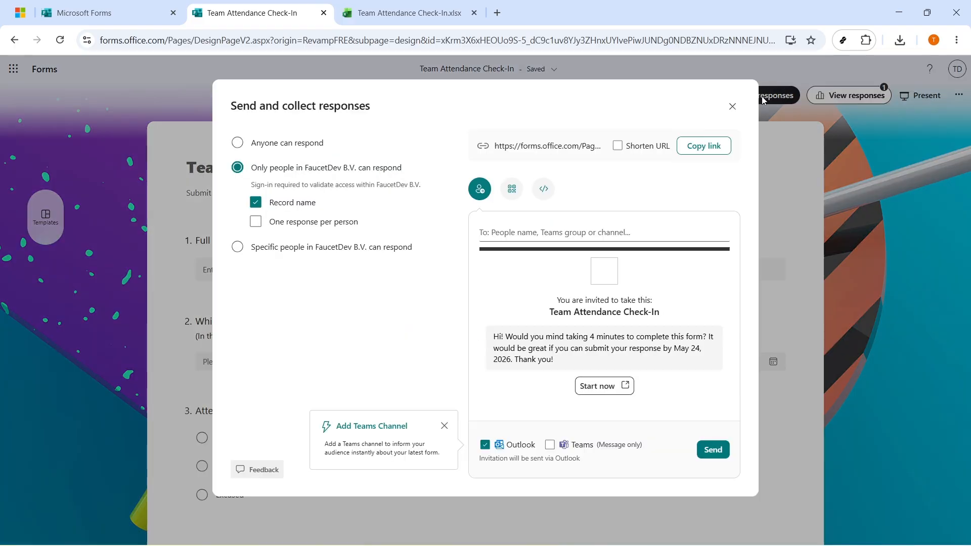
pyautogui.click(264, 146)
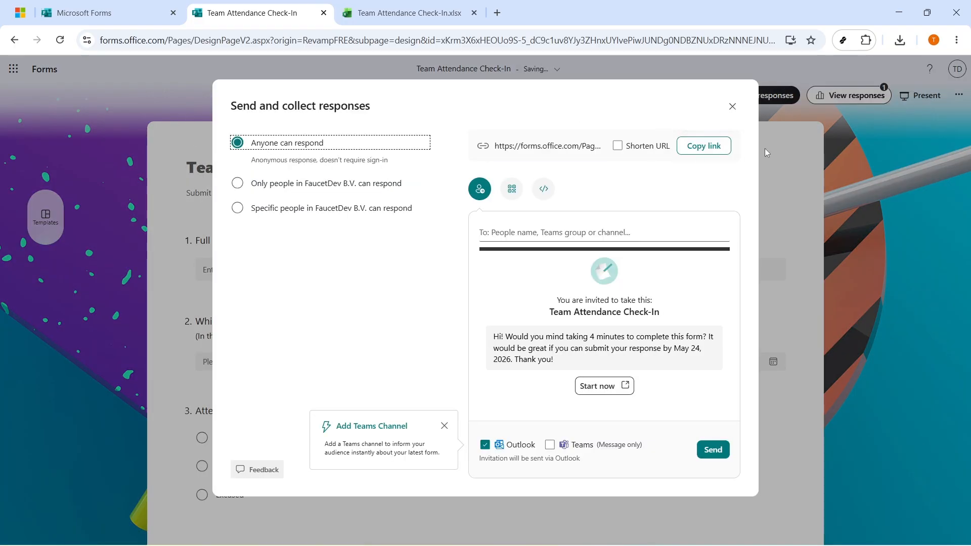
pyautogui.click(714, 153)
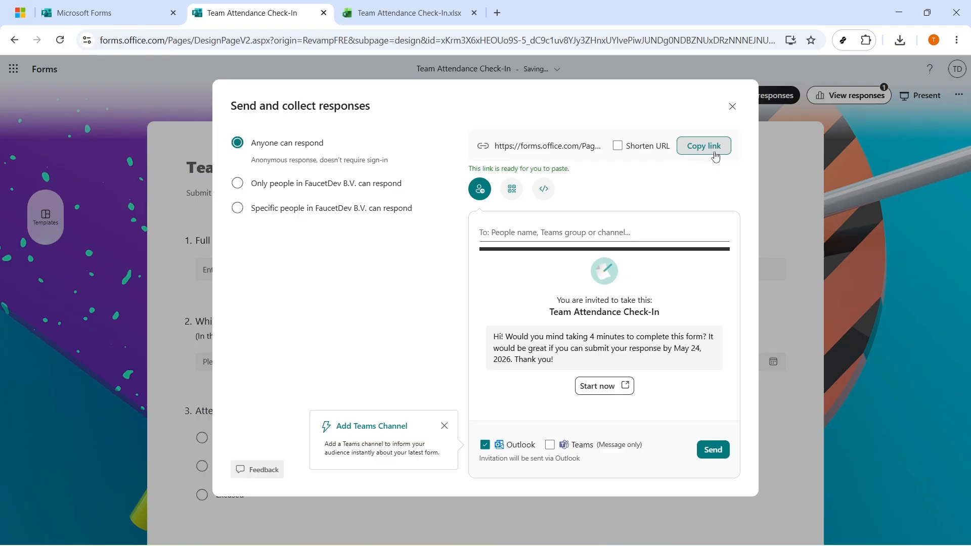
# Load the copied link in a new tab, scroll the public form, then return to the Excel workbook
pyautogui.hotkey('ctrl', 't')
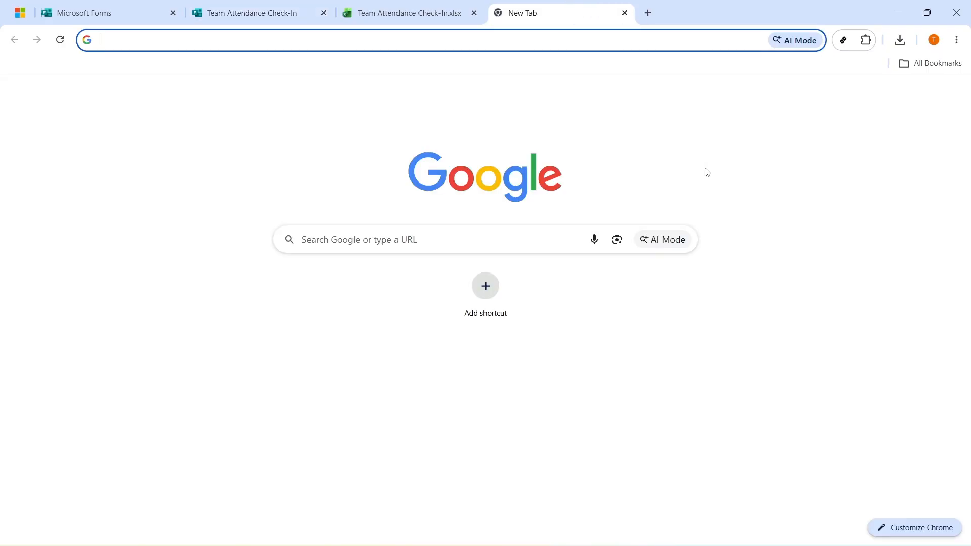
pyautogui.write('https://forms.office.com/Pages/ResponsePage.aspx?id=xKrm3X6xHEOUo9S-5_dC9c1uv8YJy3ZHnxUYlvePiwJUNDg0NDBZNUxDRzNNNEJNUU9HVTVVS05MMy4u')
pyautogui.press('Return')
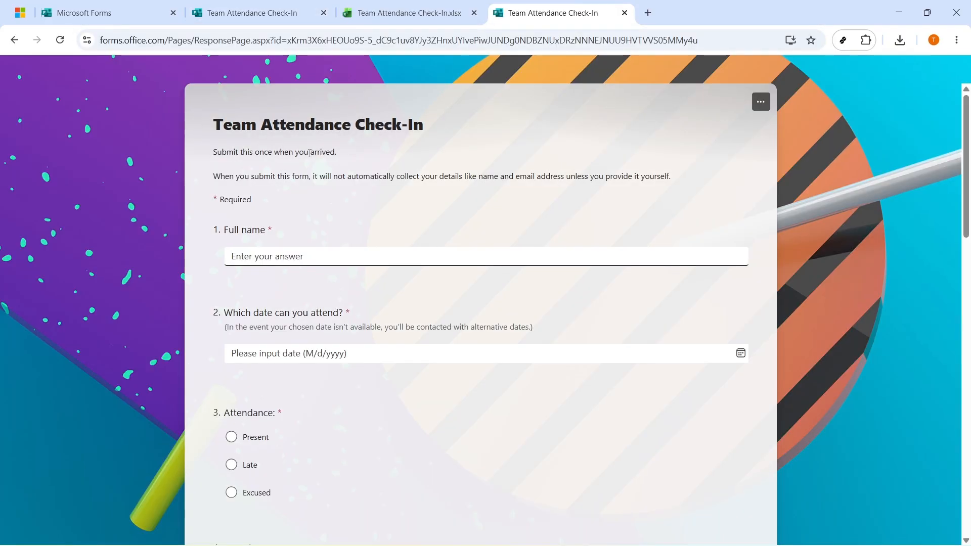
pyautogui.scroll(-13, 358, 133)
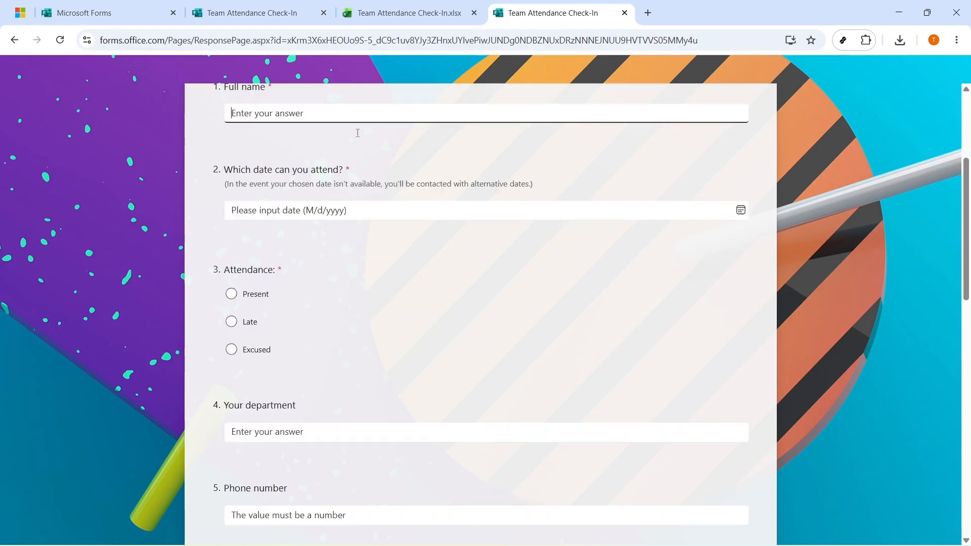
pyautogui.scroll(-5, 357, 132)
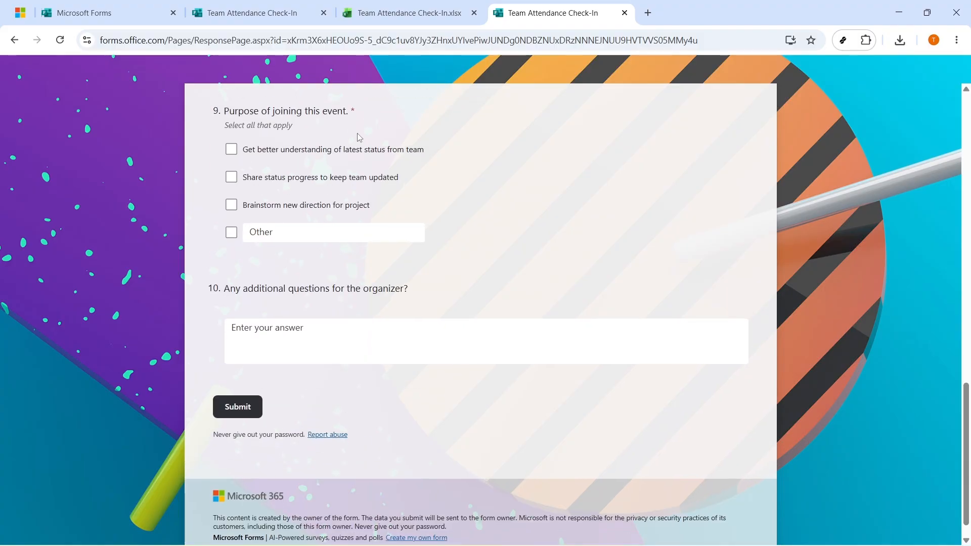
pyautogui.scroll(15, 357, 133)
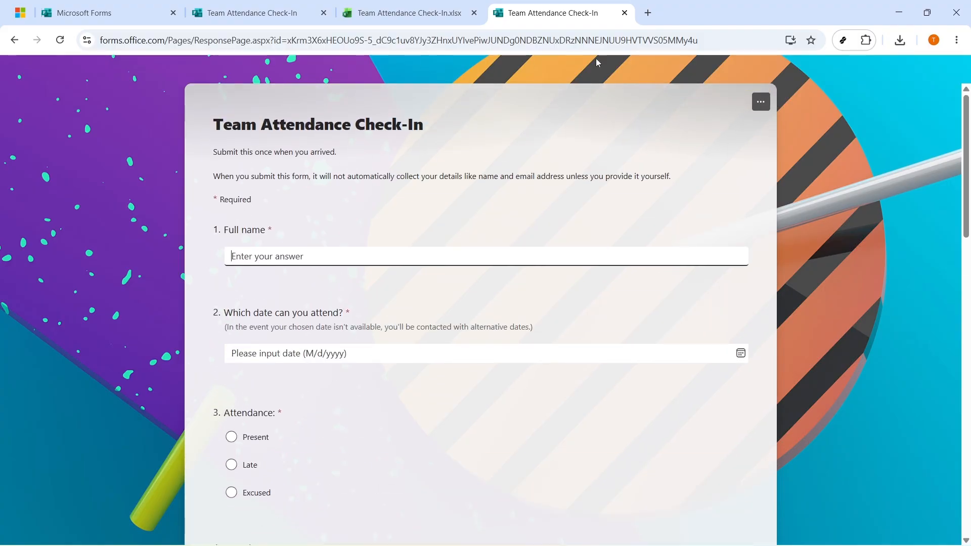
pyautogui.click(730, 35)
pyautogui.click(132, 111)
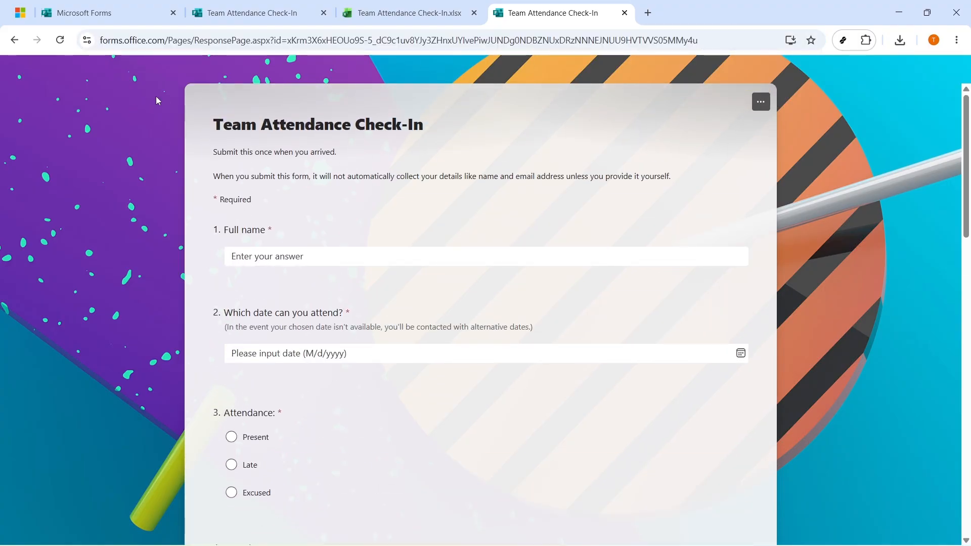
pyautogui.click(399, 12)
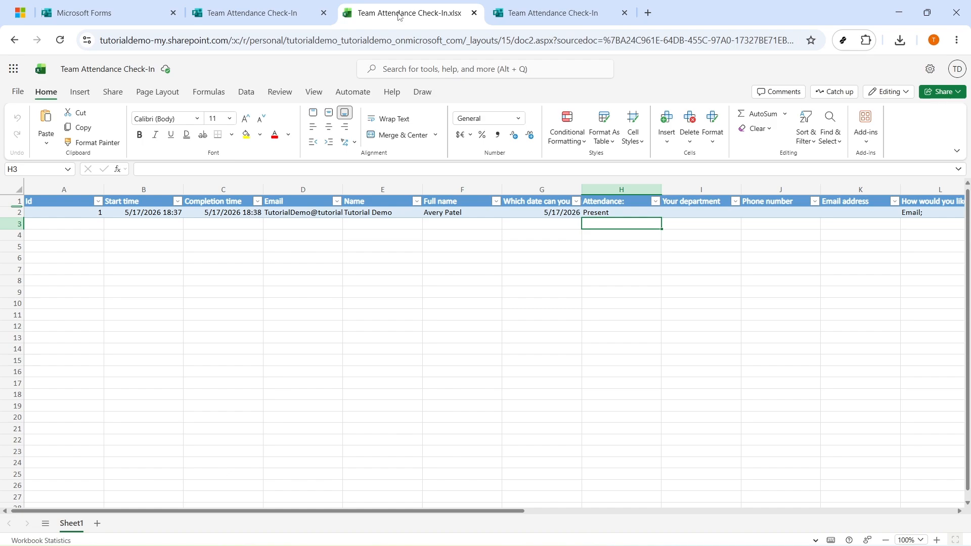
pyautogui.click(63, 214)
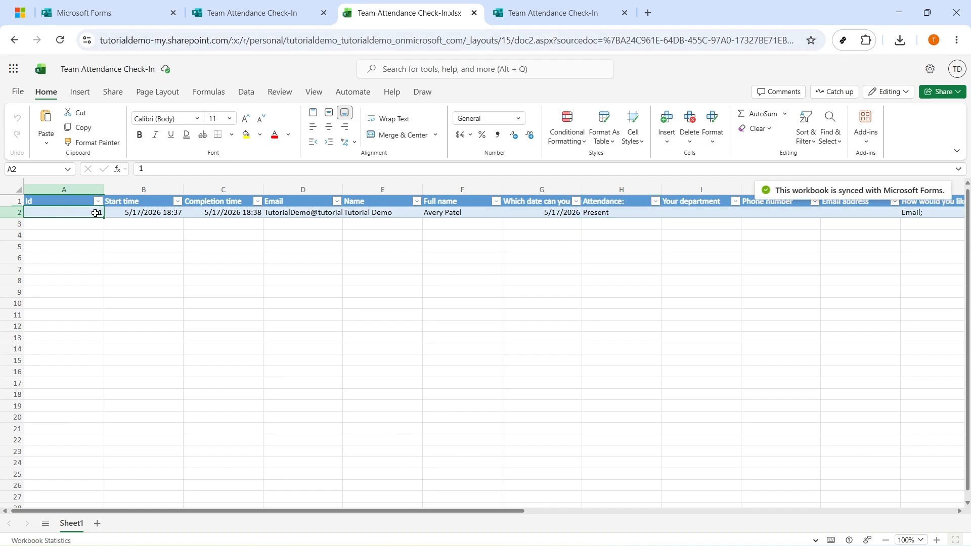
pyautogui.click(149, 217)
pyautogui.click(221, 217)
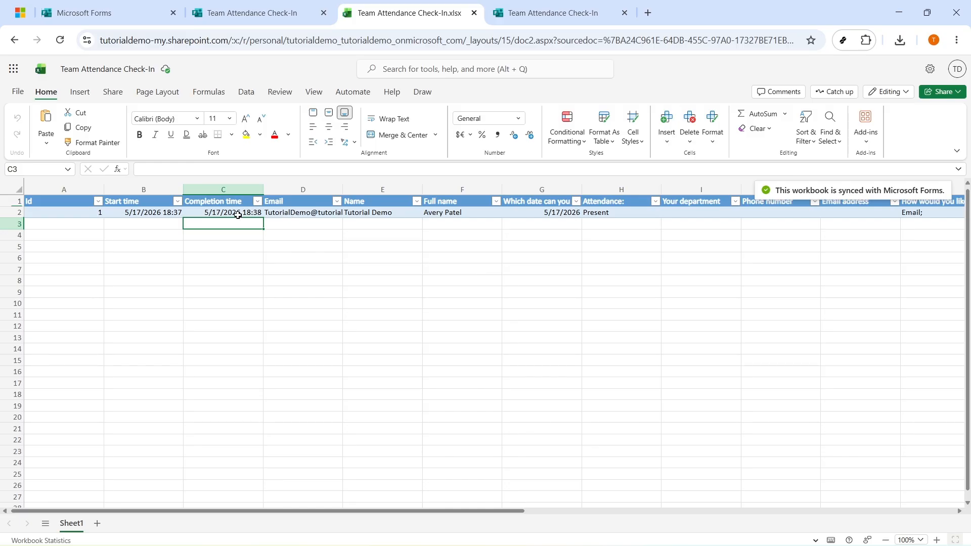
pyautogui.click(282, 216)
pyautogui.click(372, 212)
pyautogui.click(469, 218)
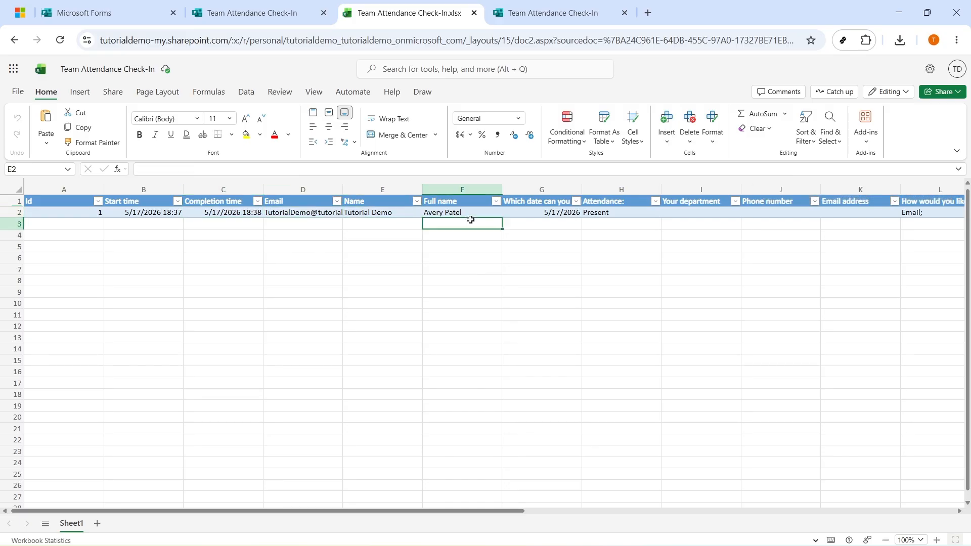
pyautogui.click(553, 212)
pyautogui.click(591, 214)
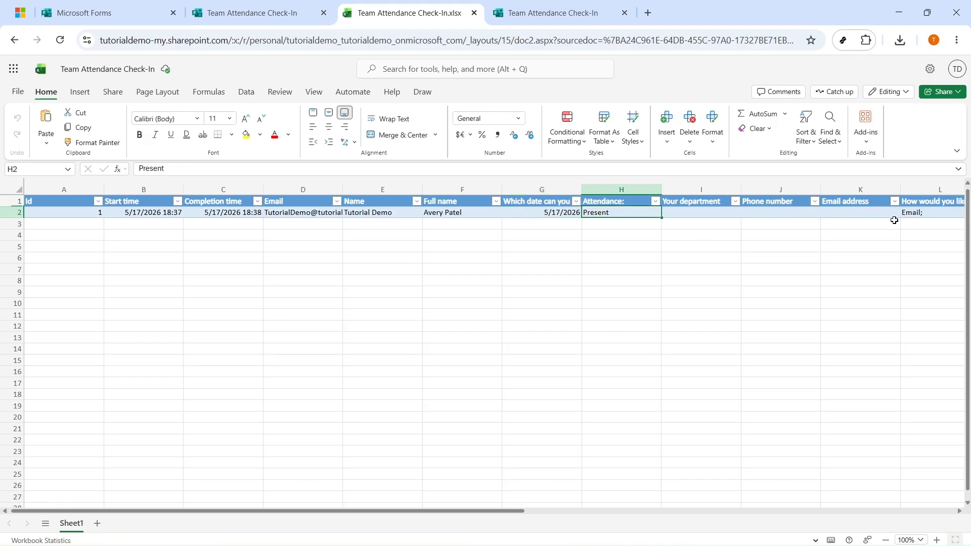
pyautogui.click(921, 222)
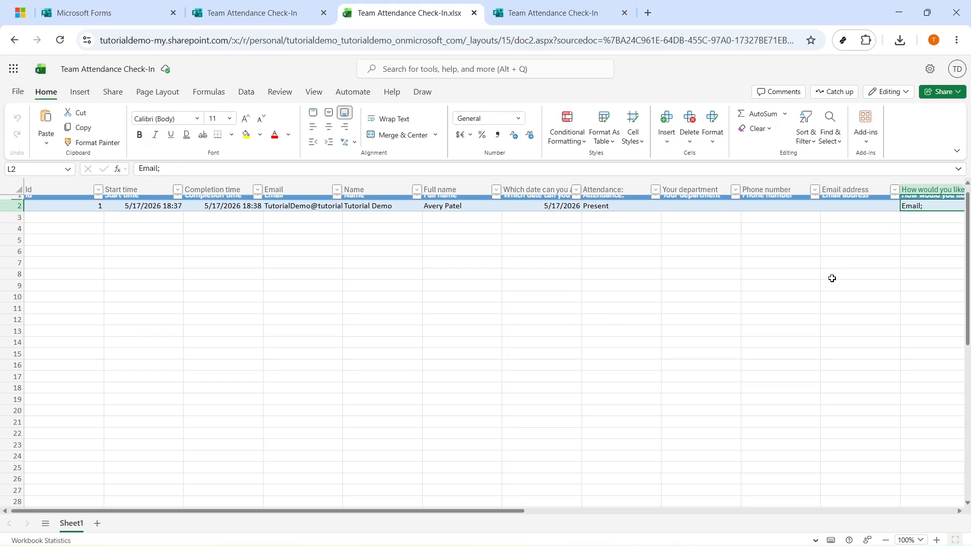
pyautogui.click(51, 215)
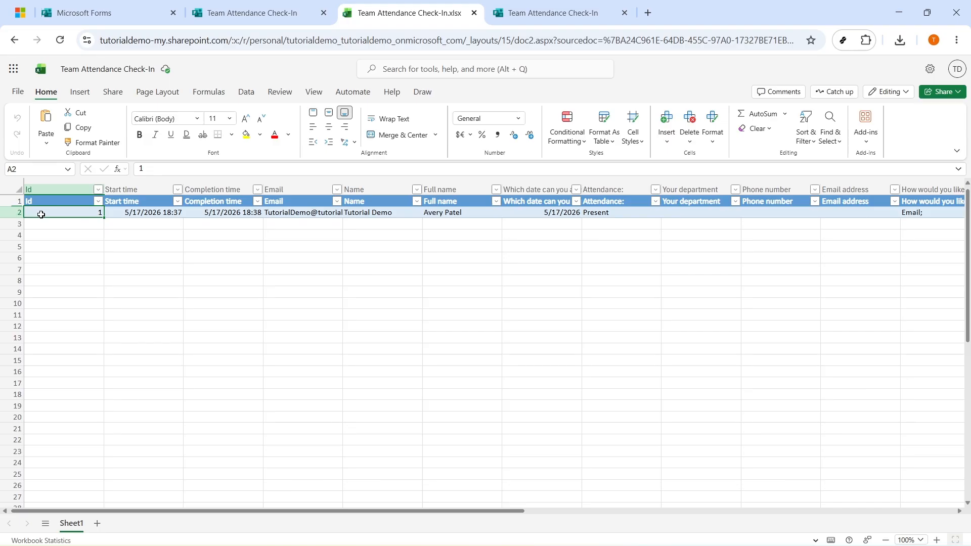